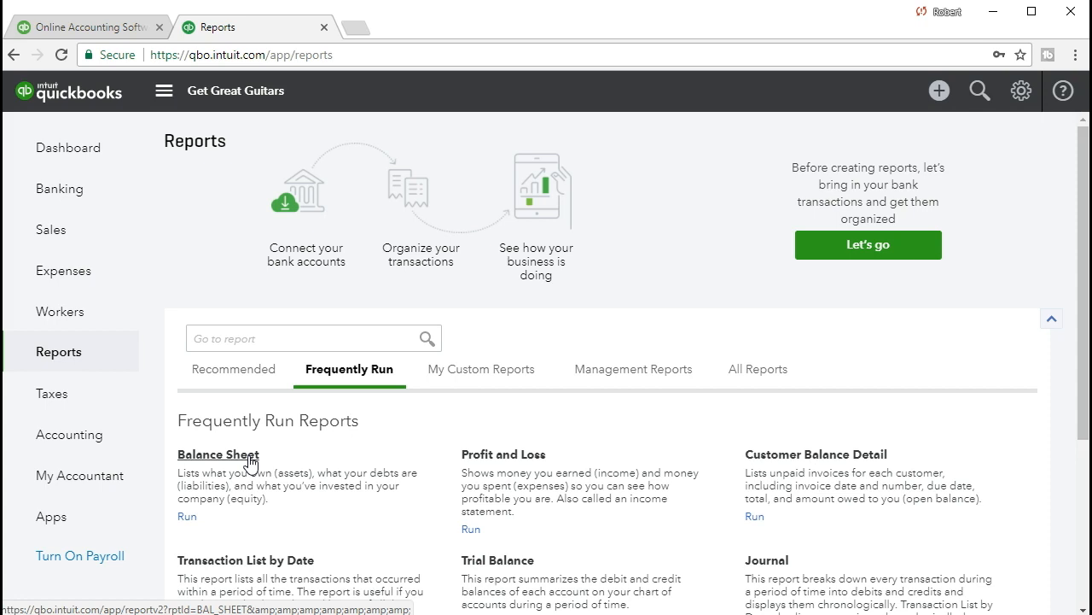
Find the Balance Sheet report by searching the report list for "bal" and open it.
{"action": "left_click", "coordinate": [245, 339]}
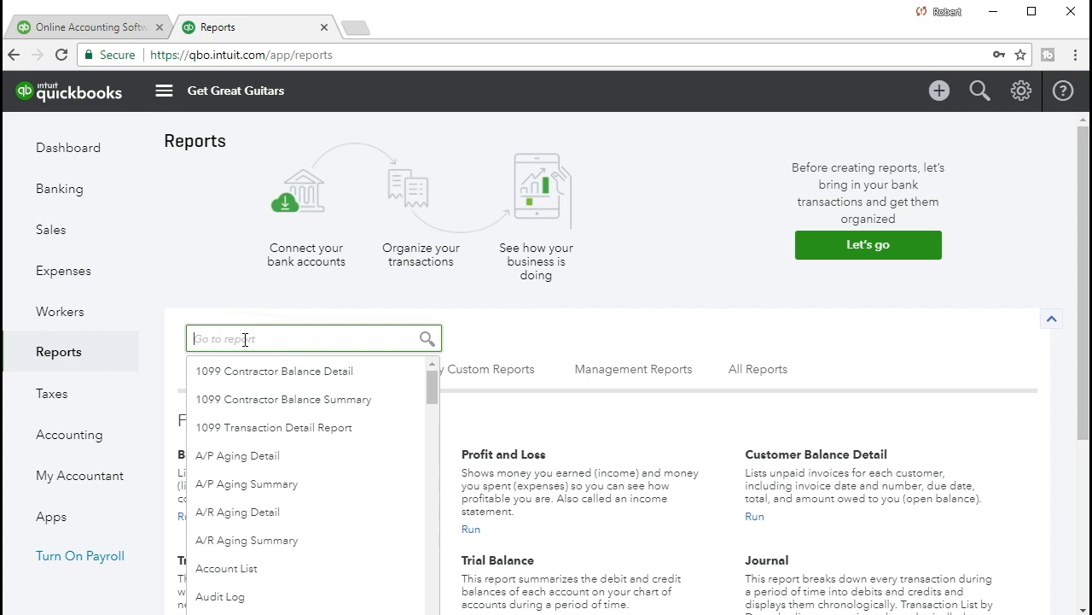
{"action": "type", "text": "bal"}
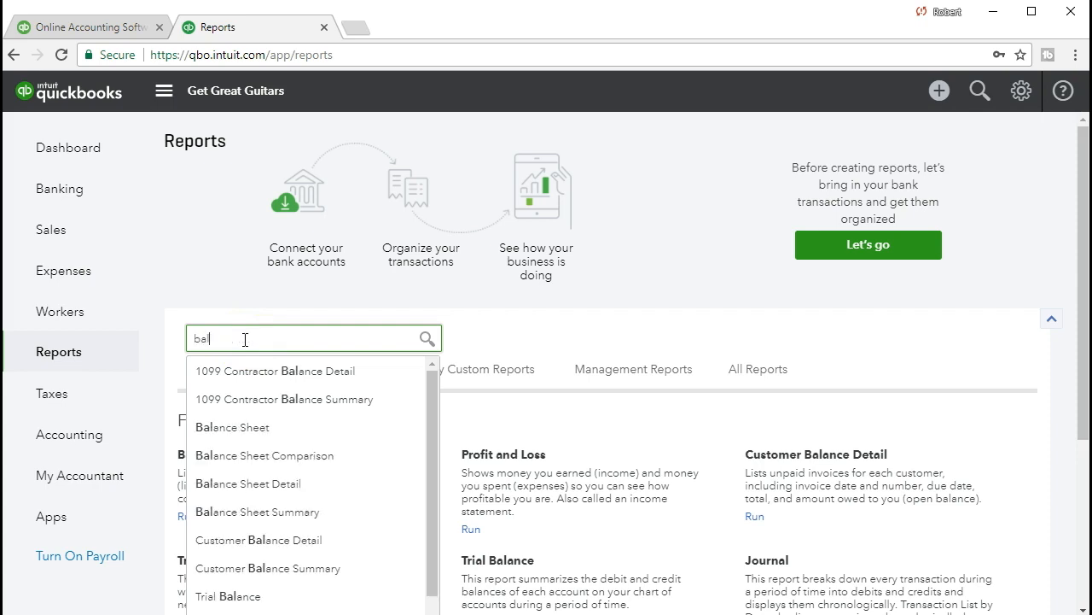
{"action": "left_click", "coordinate": [255, 437]}
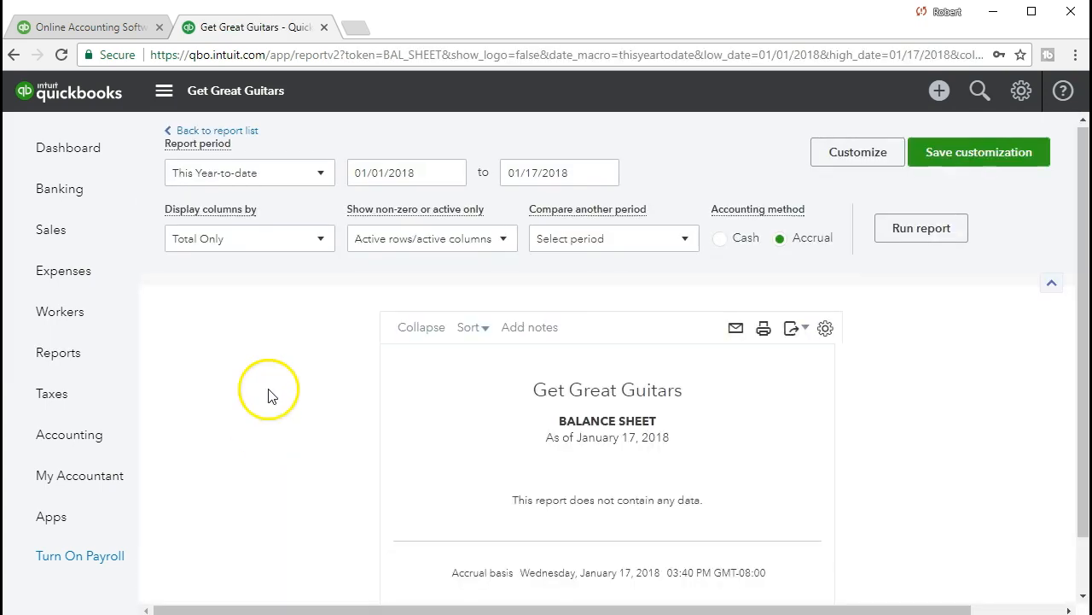
Set the balance sheet's report period to 01/01/2021 through 02/28/2021 and run the report.
{"action": "left_click", "coordinate": [380, 171]}
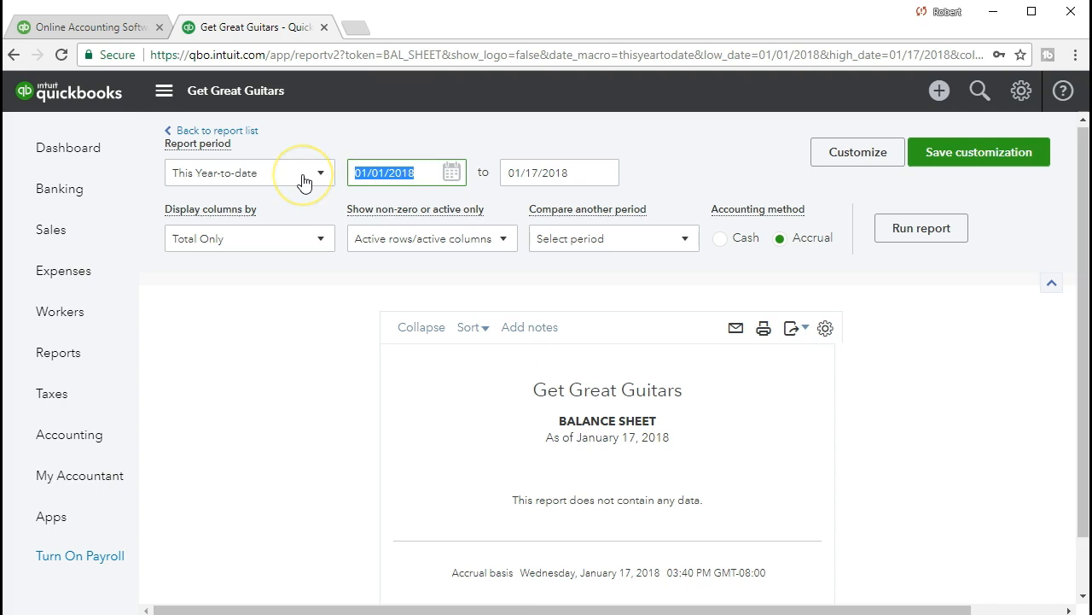
{"action": "type", "text": "01/01/2021"}
{"action": "key", "text": "Tab"}
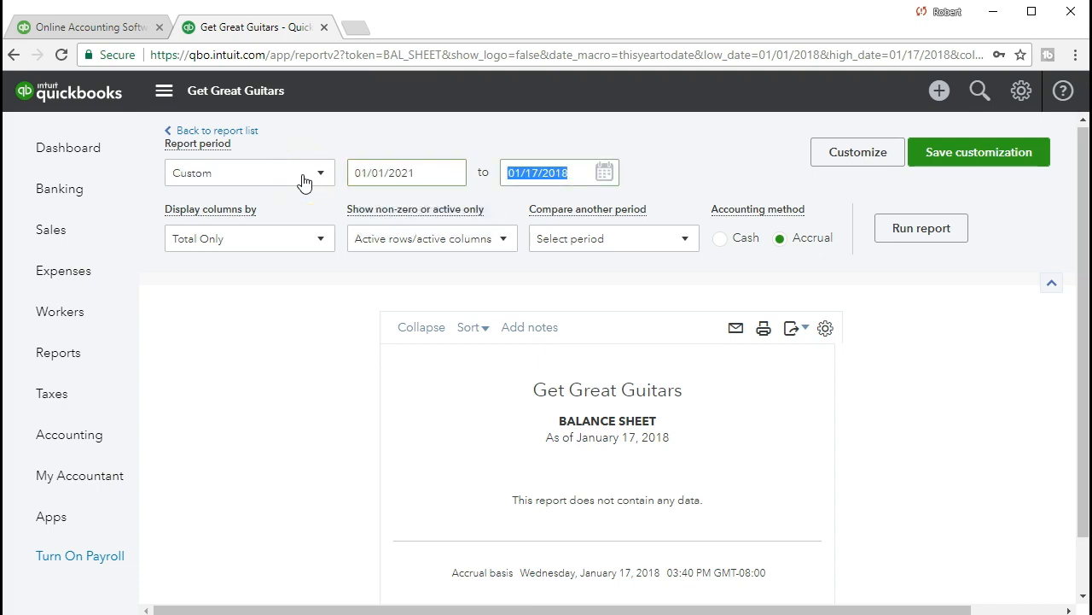
{"action": "type", "text": "022821"}
{"action": "key", "text": "Tab"}
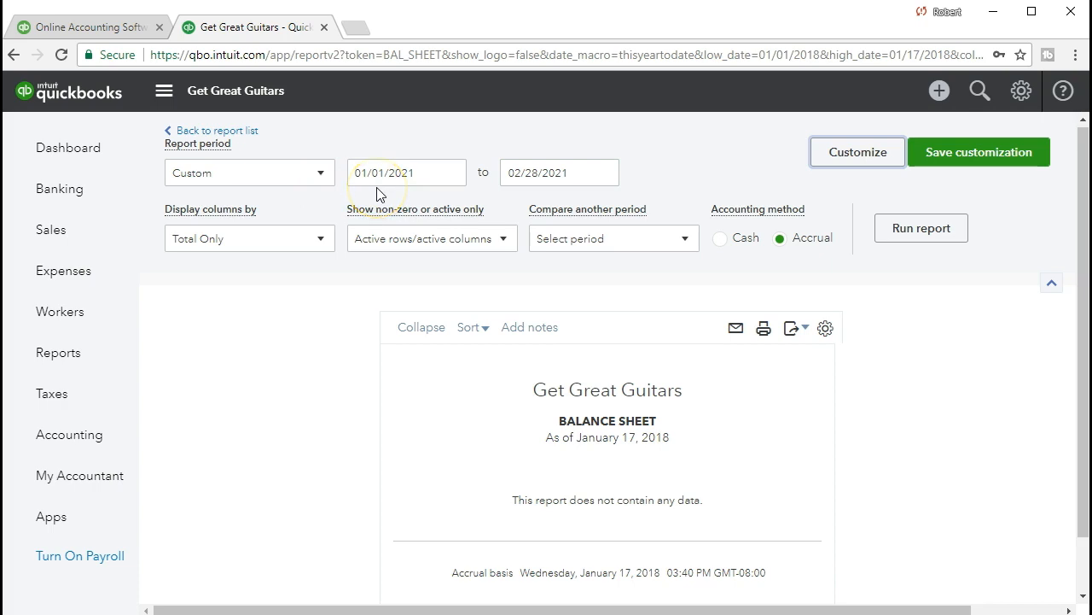
{"action": "left_click", "coordinate": [518, 182]}
{"action": "left_click", "coordinate": [888, 244]}
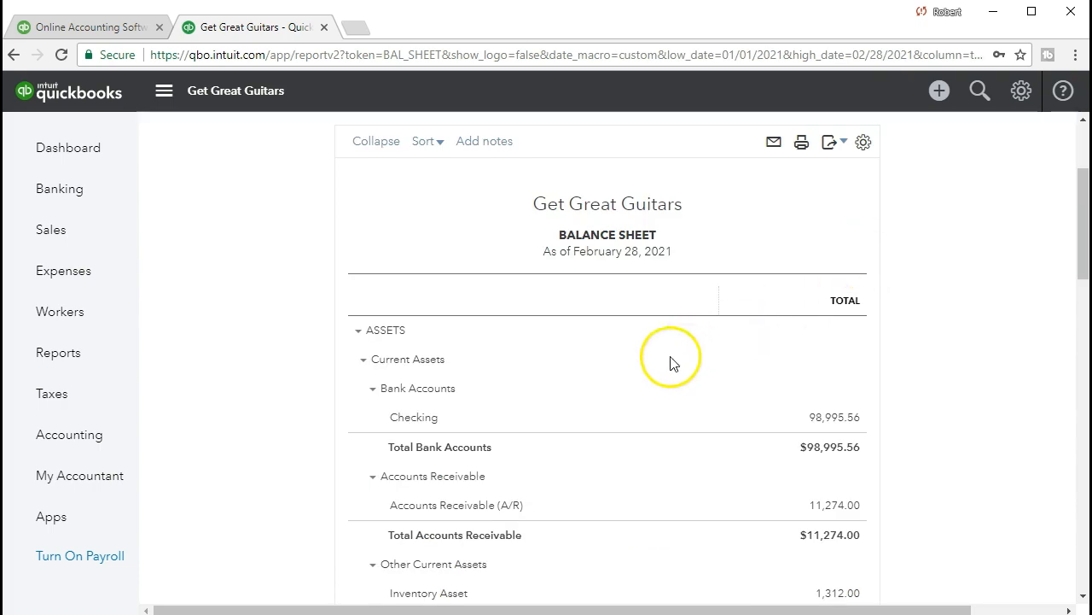
Examine the balance sheet's heading date and bank balances, and review the available report period options.
{"action": "scroll", "coordinate": [670, 363], "scroll_direction": "up", "scroll_amount": 3}
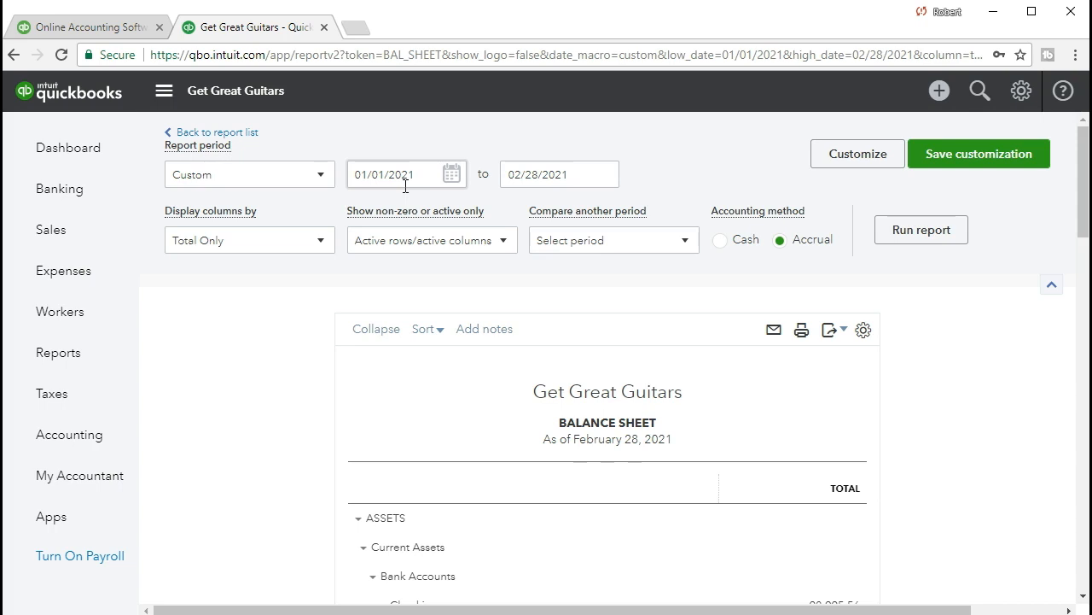
{"action": "left_click", "coordinate": [361, 361]}
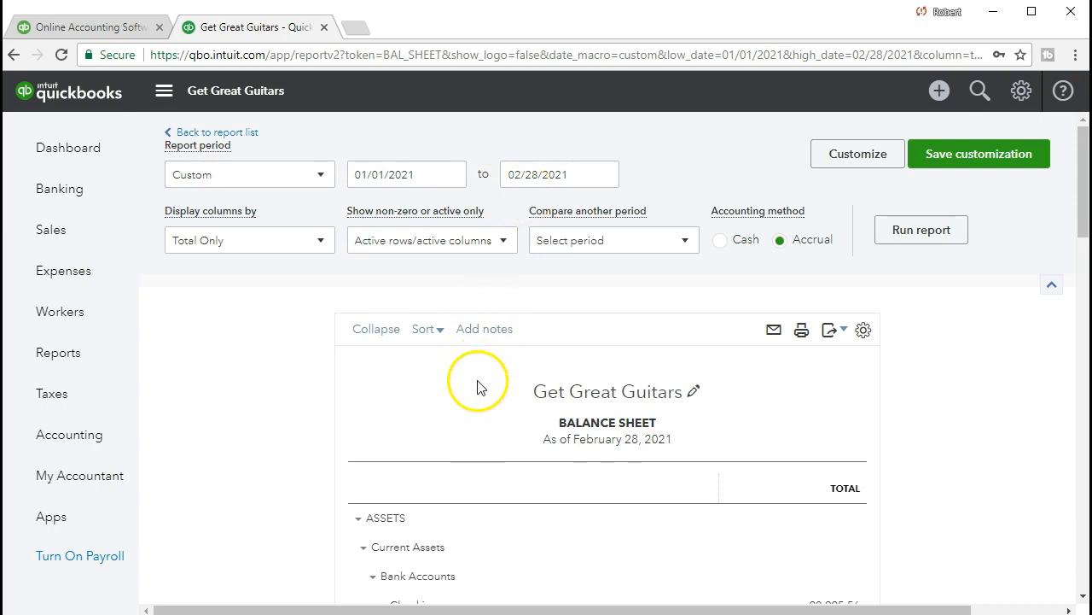
{"action": "scroll", "coordinate": [478, 385], "scroll_direction": "down", "scroll_amount": 1}
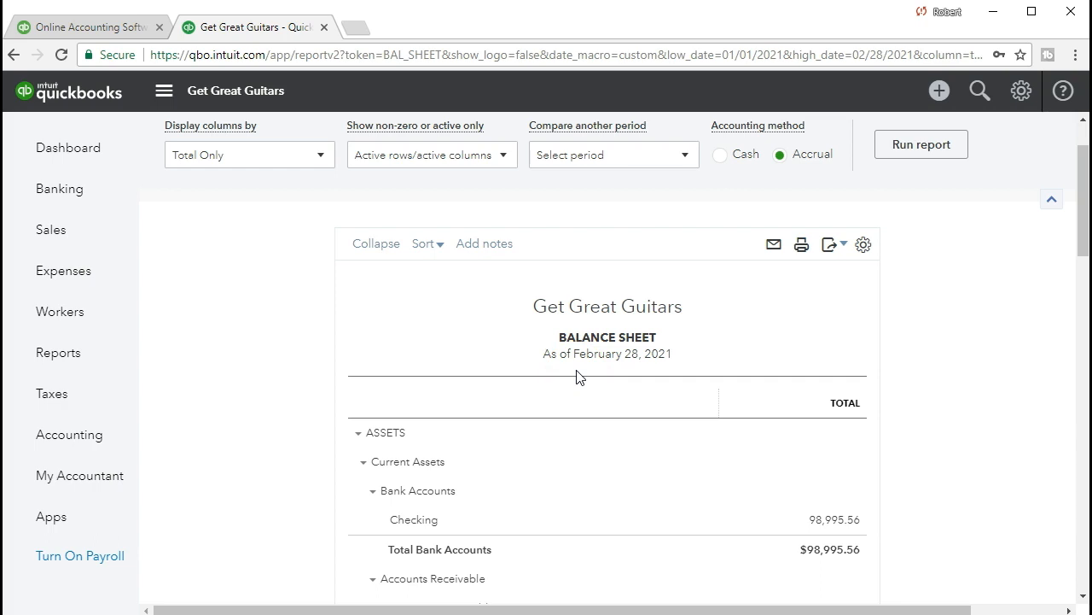
{"action": "scroll", "coordinate": [577, 377], "scroll_direction": "down", "scroll_amount": 1}
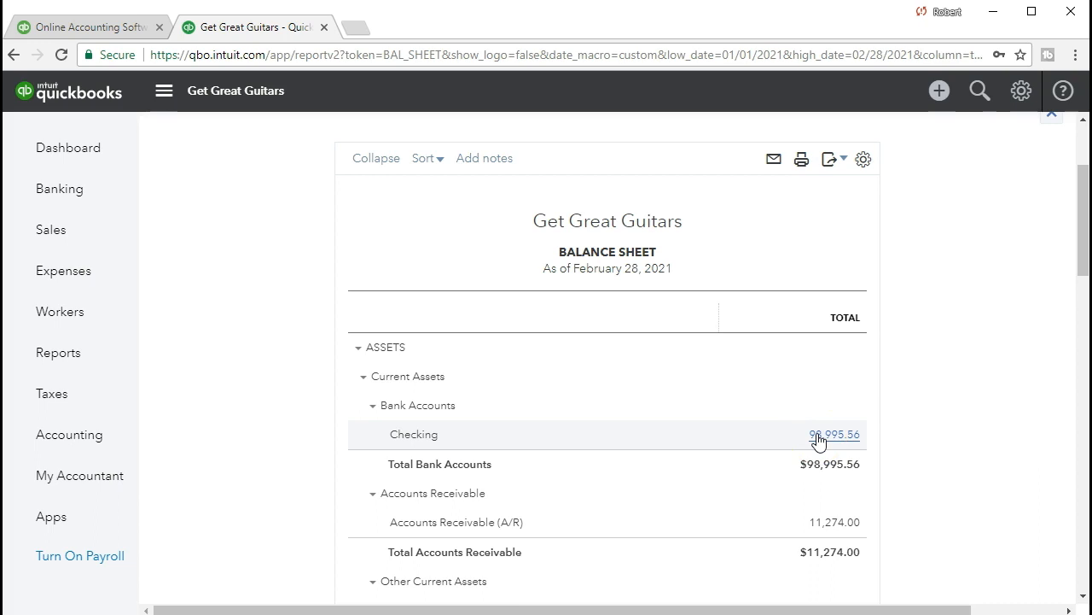
{"action": "scroll", "coordinate": [786, 466], "scroll_direction": "up", "scroll_amount": 2}
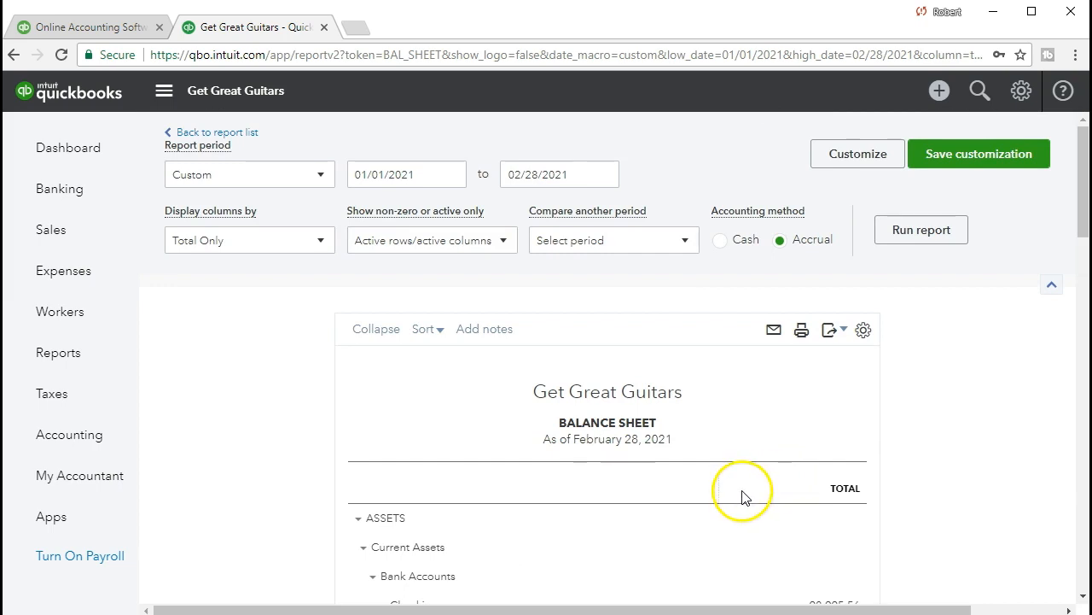
{"action": "left_click", "coordinate": [504, 395]}
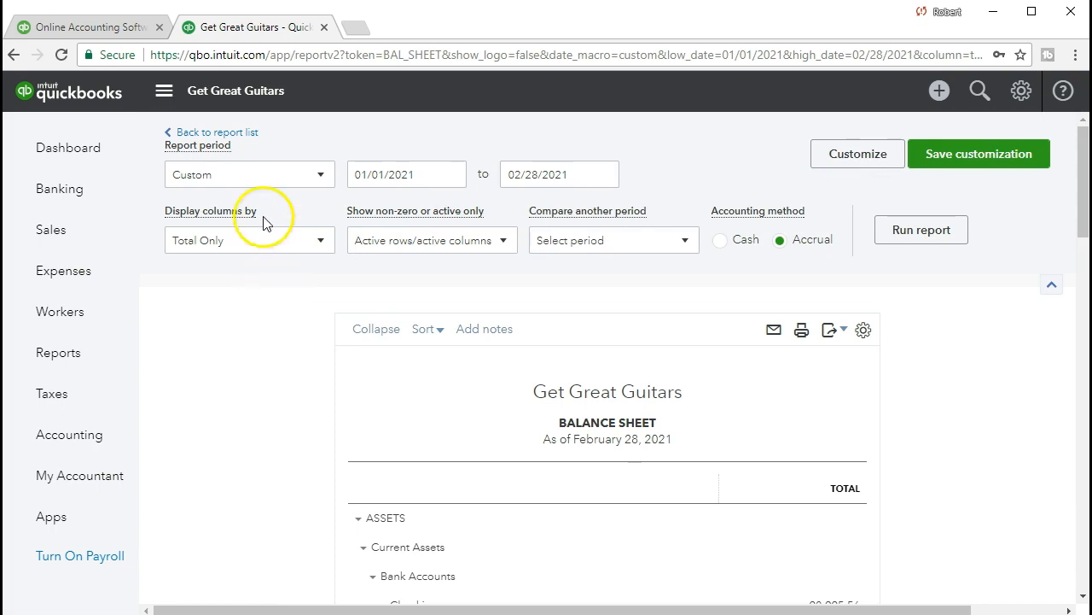
{"action": "left_click", "coordinate": [319, 175]}
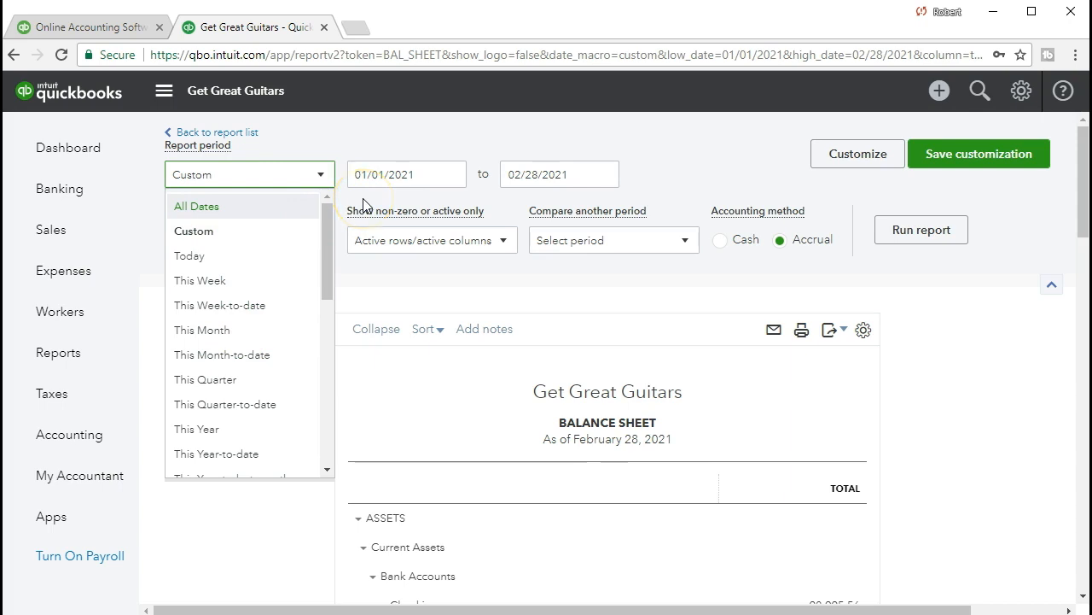
{"action": "left_click", "coordinate": [341, 141]}
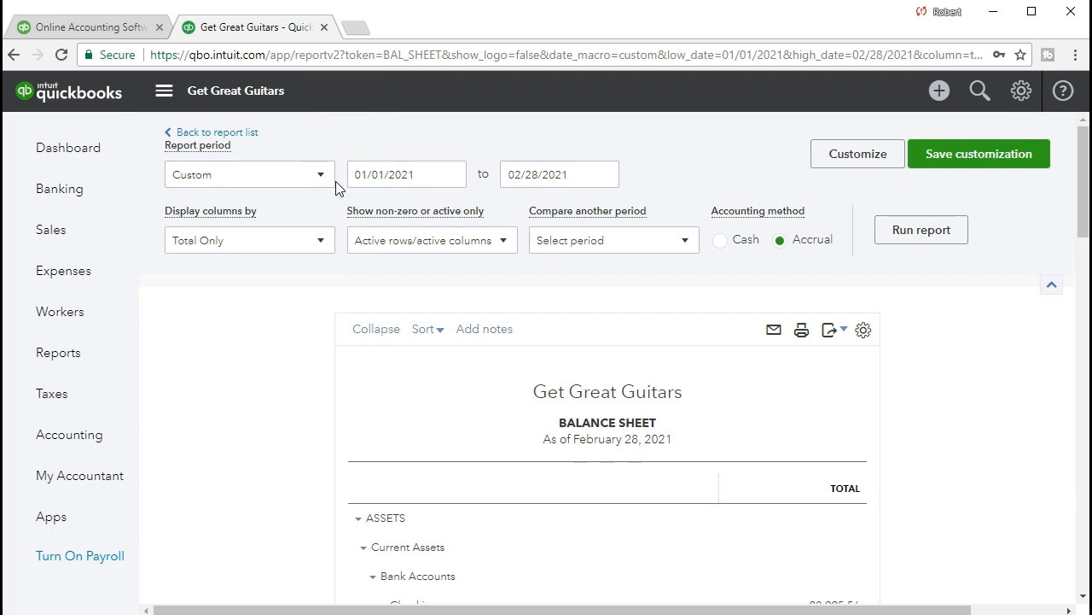
{"action": "left_click", "coordinate": [378, 176]}
Display the balance sheet's columns by Months and rerun the report.
{"action": "left_click", "coordinate": [251, 223]}
{"action": "left_click", "coordinate": [319, 244]}
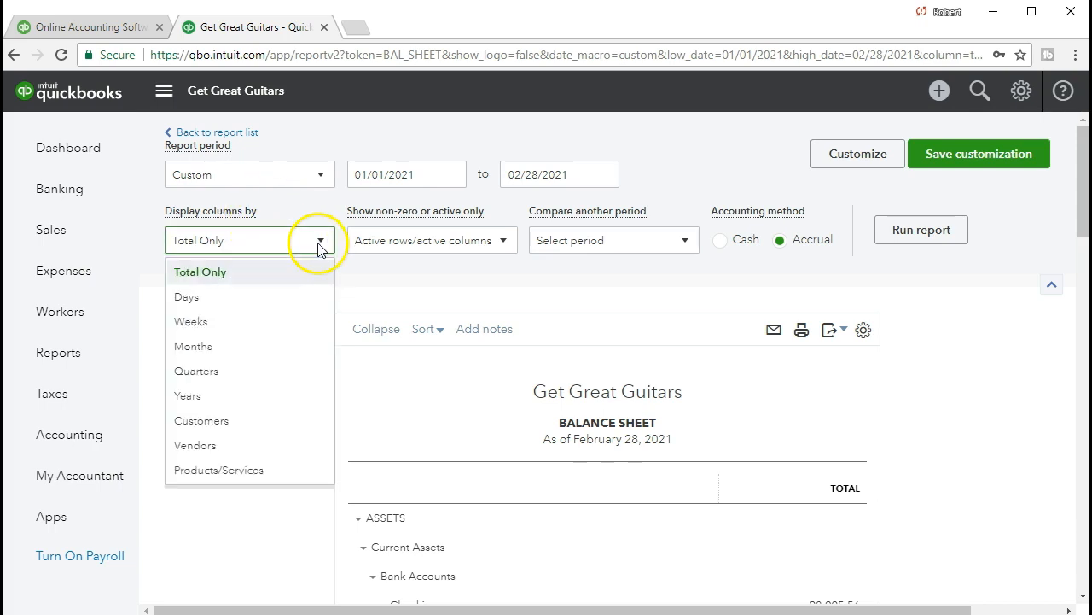
{"action": "left_click", "coordinate": [286, 350]}
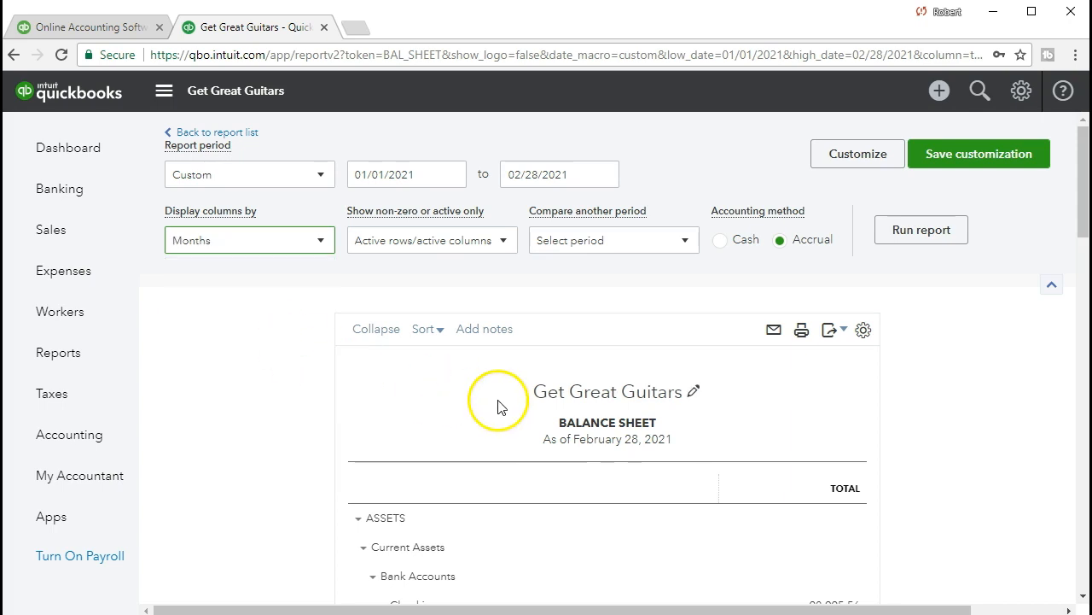
{"action": "left_click", "coordinate": [901, 246]}
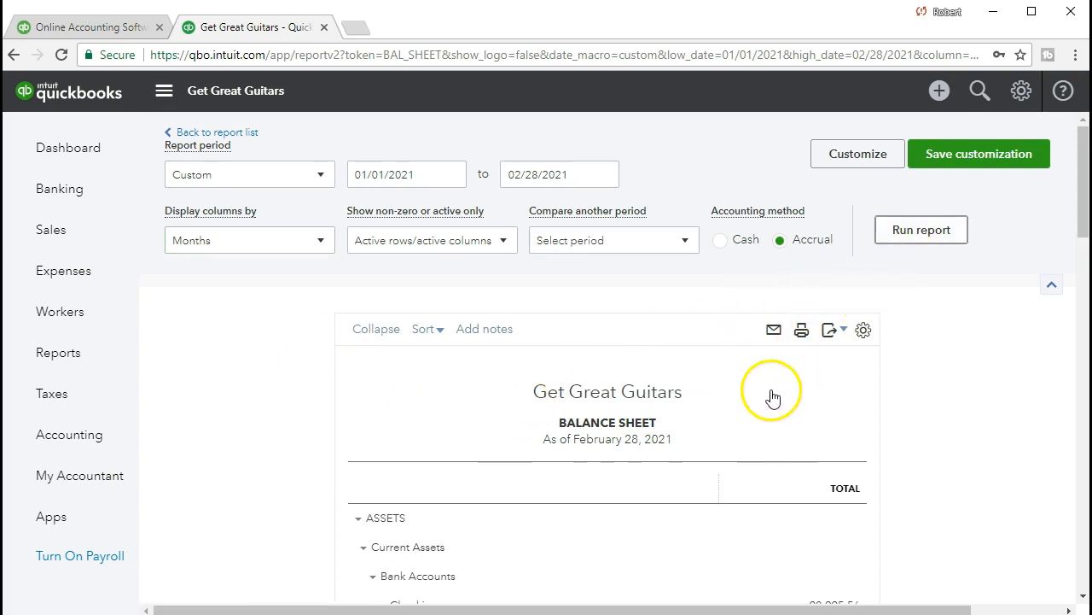
{"action": "scroll", "coordinate": [687, 427], "scroll_direction": "down", "scroll_amount": 2}
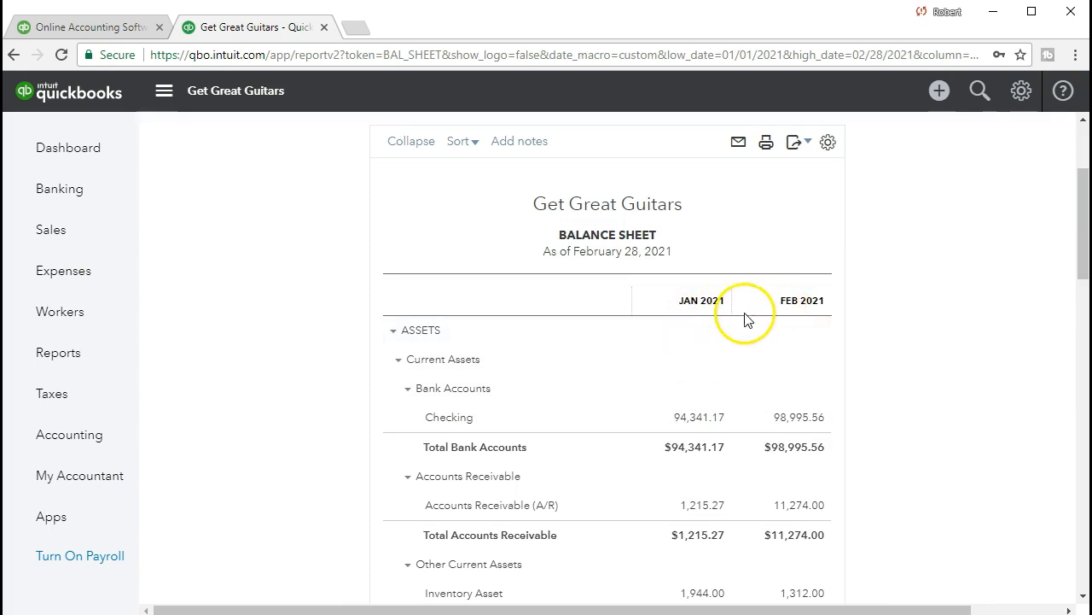
Display the balance sheet's columns by Weeks, rerun the report and look over the weekly columns.
{"action": "scroll", "coordinate": [179, 461], "scroll_direction": "up", "scroll_amount": 2}
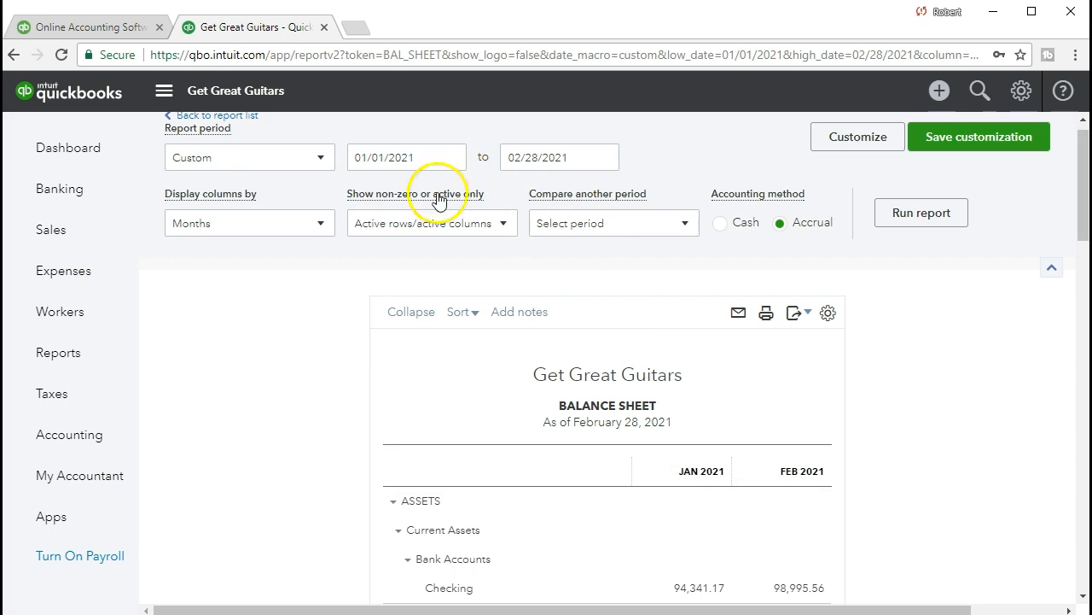
{"action": "left_click", "coordinate": [322, 227]}
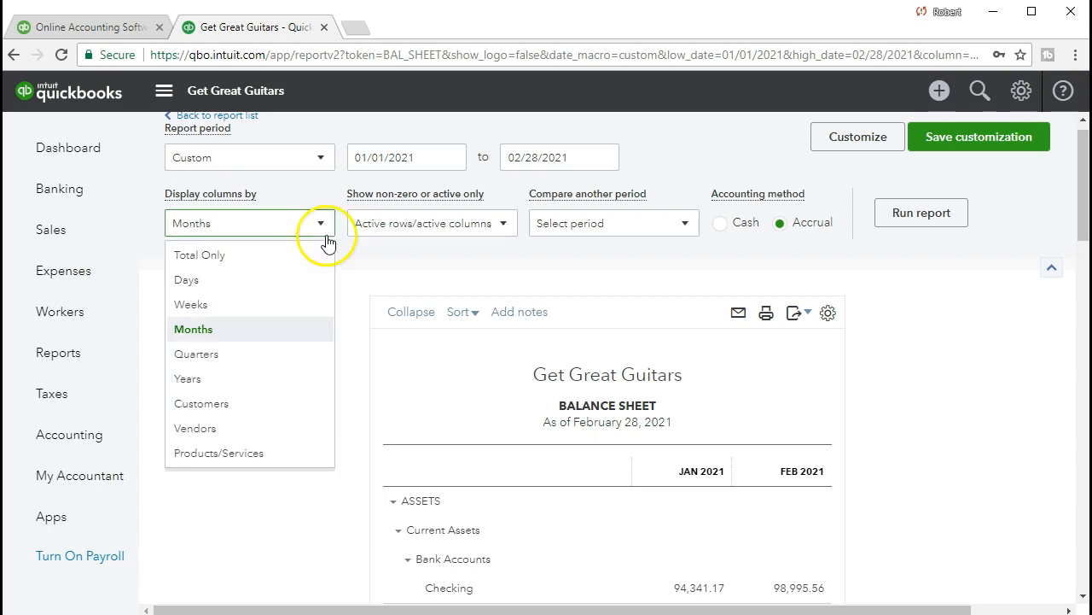
{"action": "left_click", "coordinate": [303, 306]}
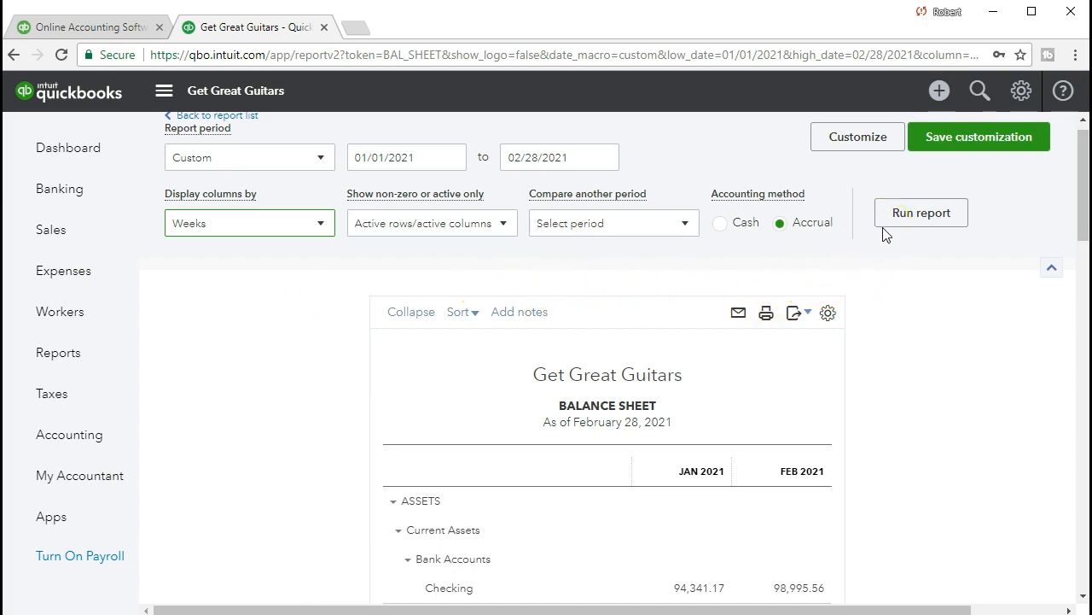
{"action": "left_click", "coordinate": [906, 212]}
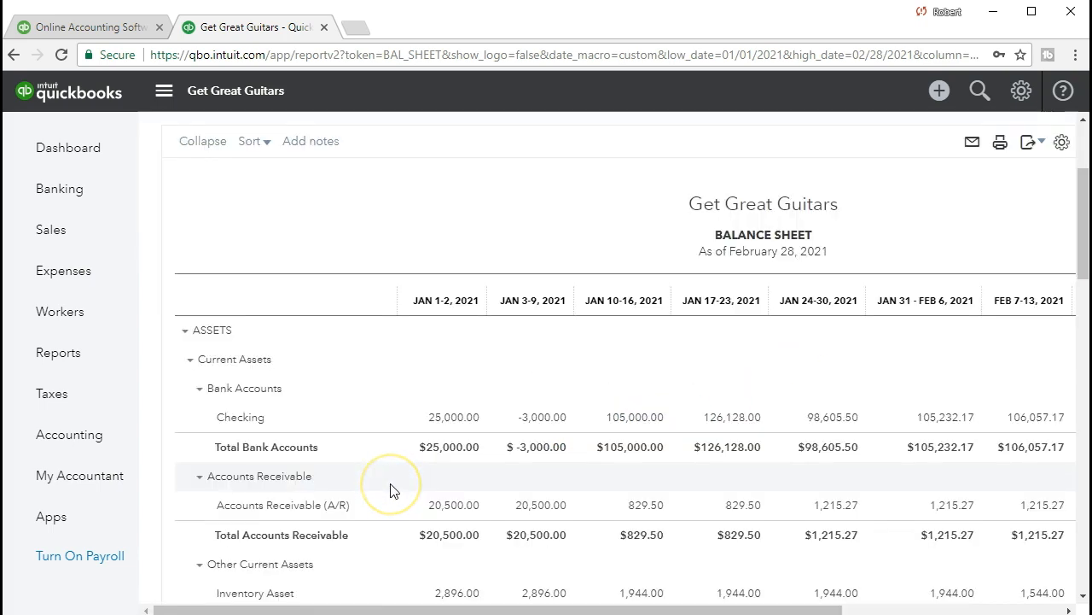
{"action": "left_click_drag", "start_coordinate": [463, 609], "coordinate": [341, 586]}
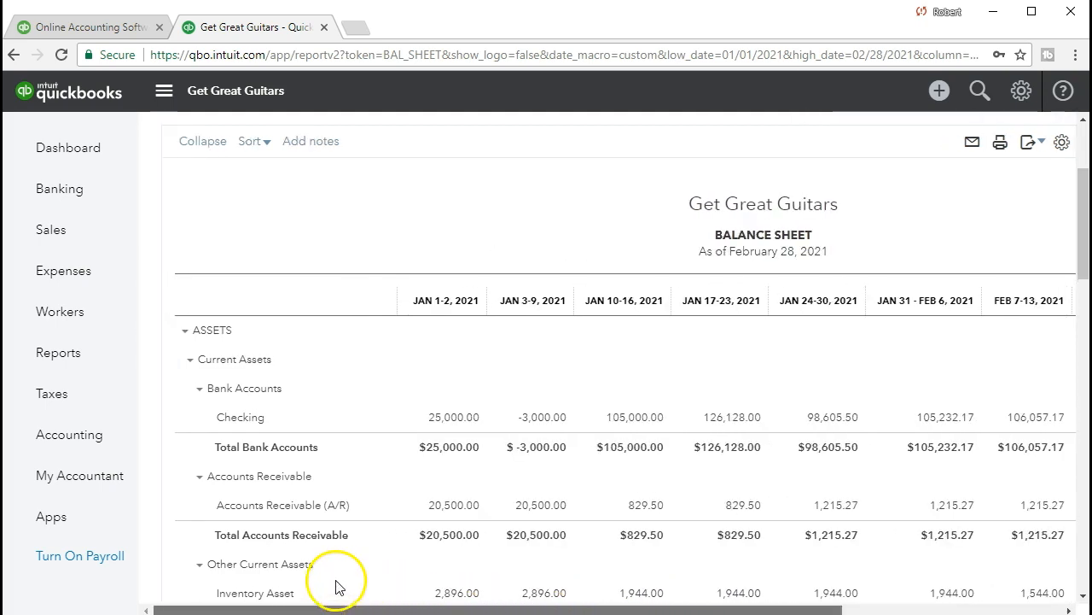
{"action": "left_click", "coordinate": [504, 459]}
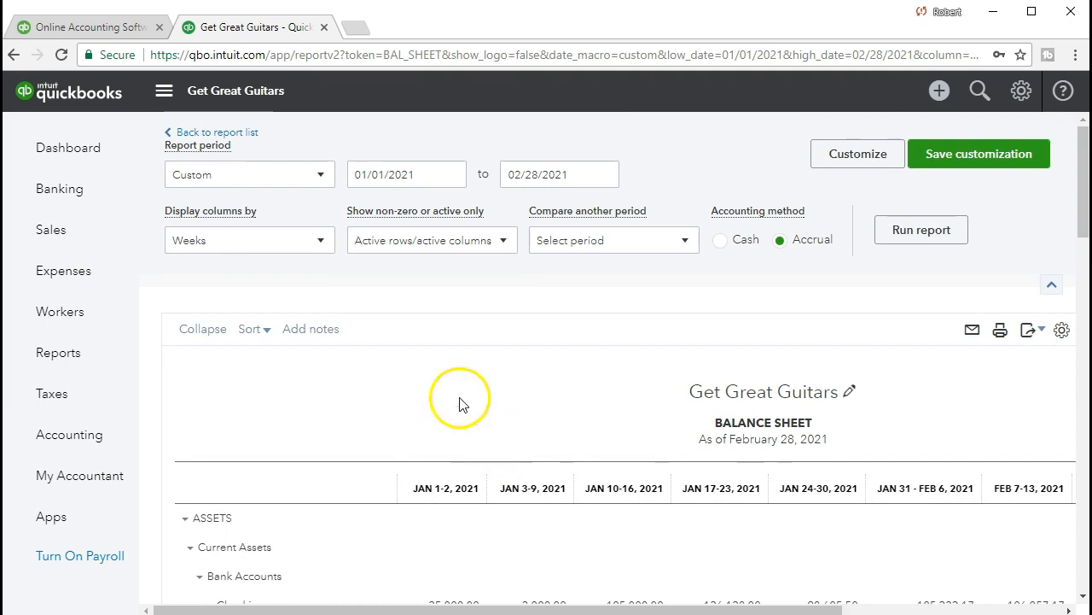
Set the balance sheet's column display to Total Only and rerun the report.
{"action": "left_click", "coordinate": [315, 244]}
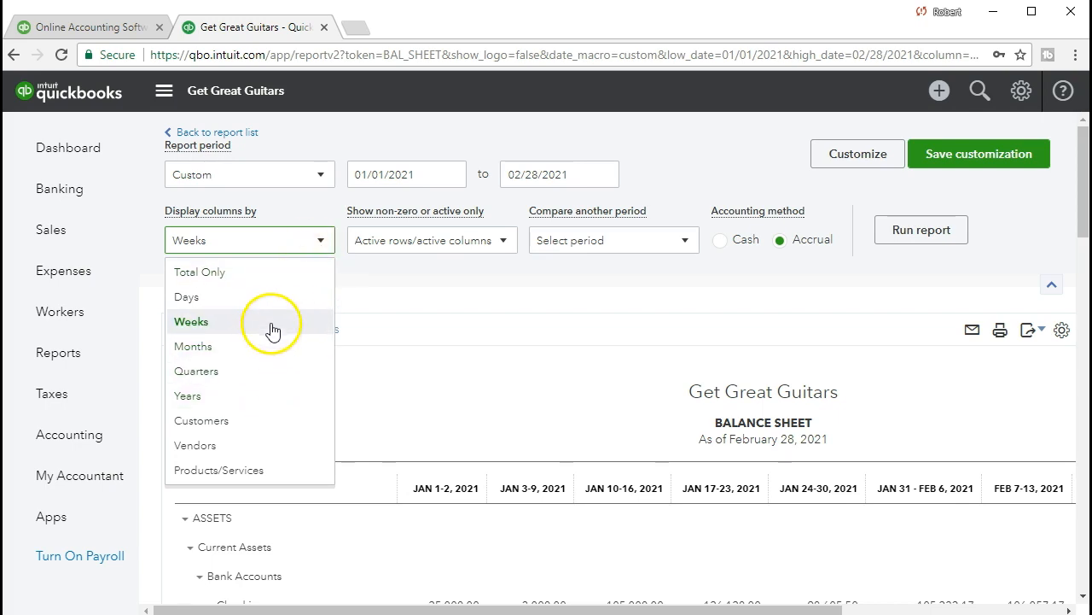
{"action": "left_click", "coordinate": [265, 273]}
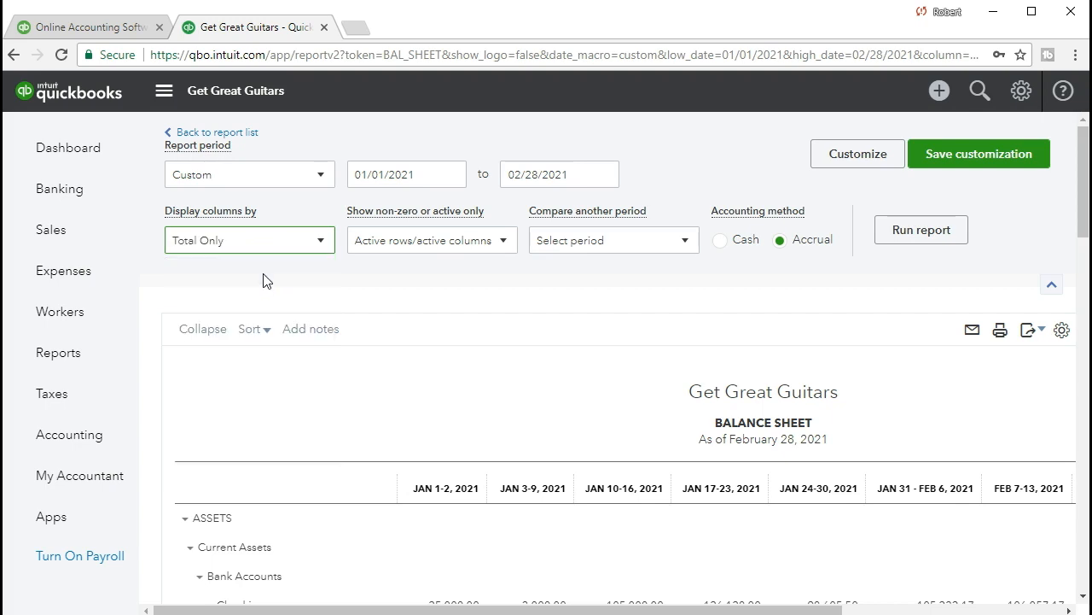
{"action": "left_click", "coordinate": [884, 232]}
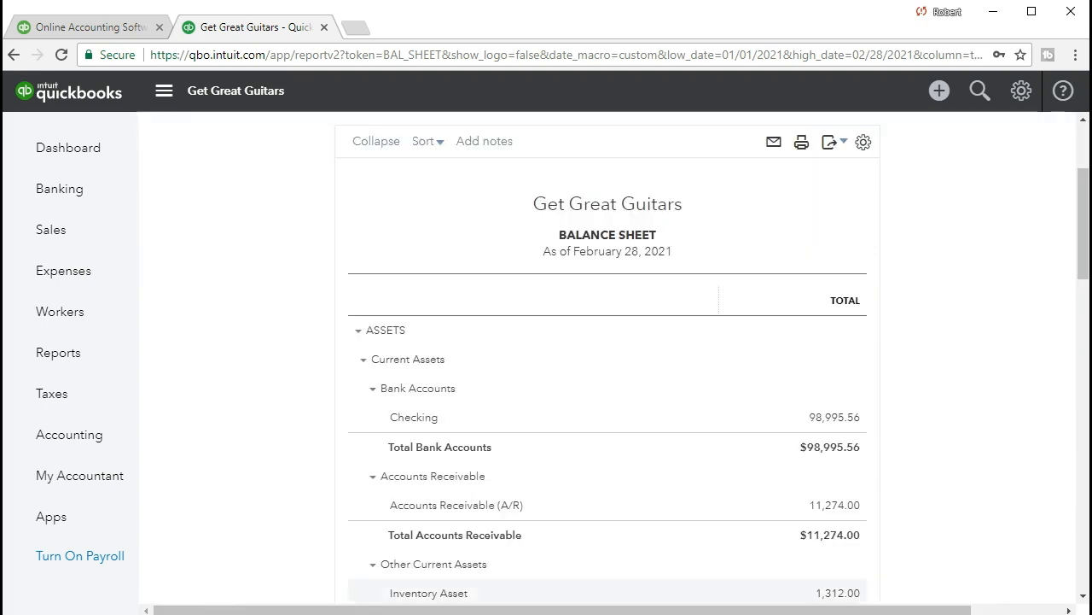
Check the options for showing active, all or non-zero rows and columns in the balance sheet.
{"action": "scroll", "coordinate": [366, 264], "scroll_direction": "up", "scroll_amount": 2}
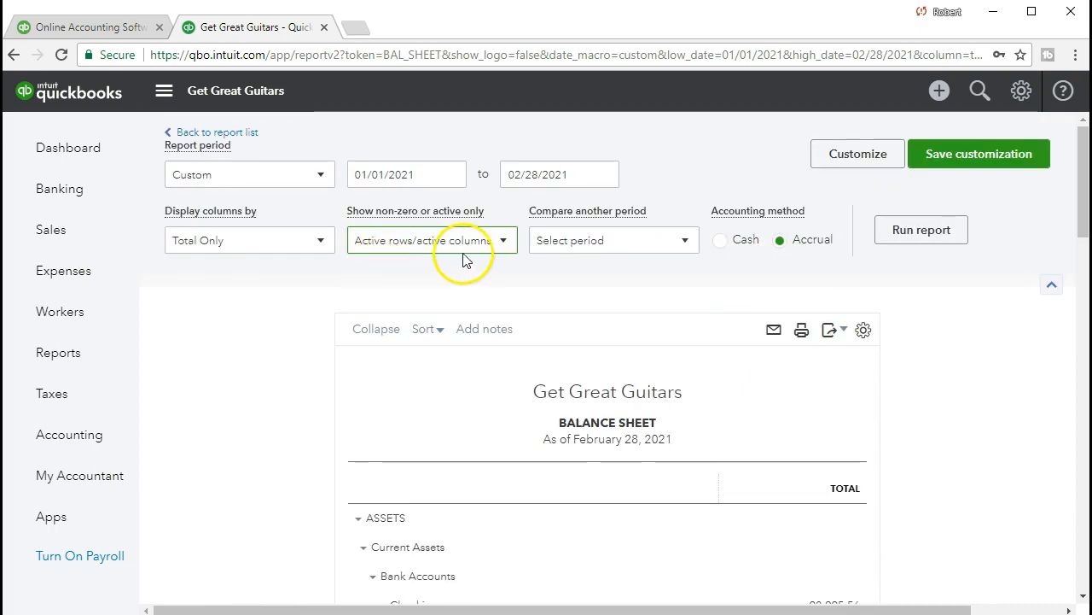
{"action": "left_click", "coordinate": [504, 244]}
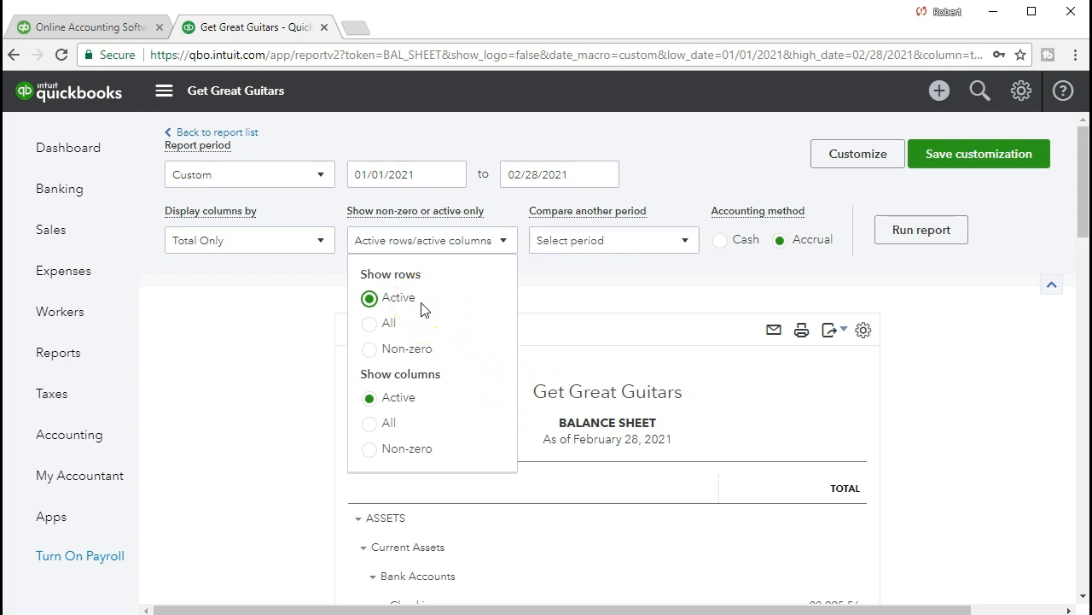
{"action": "left_click", "coordinate": [284, 355]}
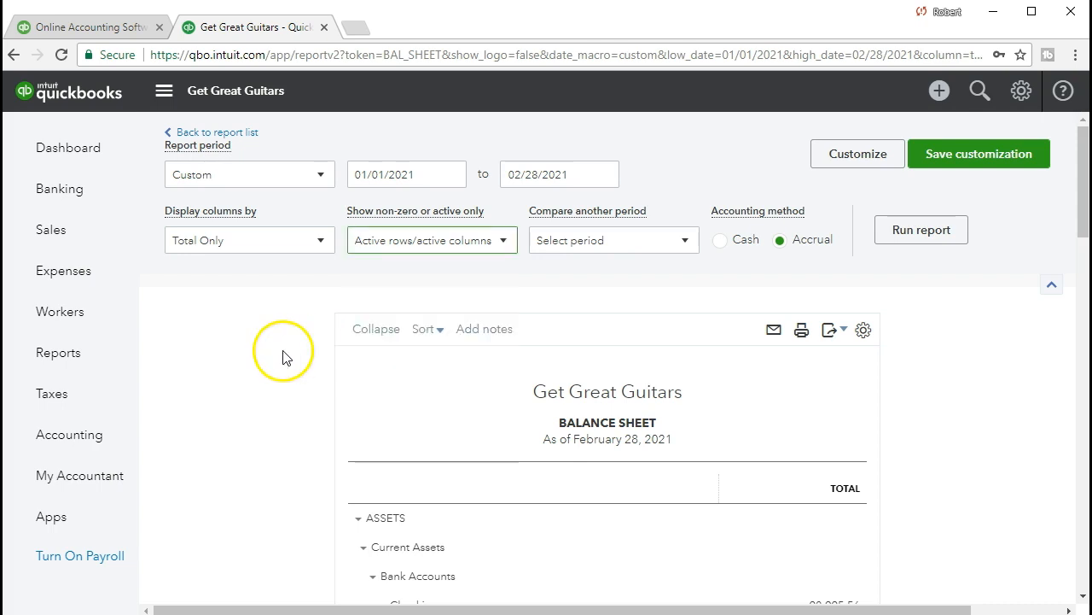
View the transaction report behind the Short-Term Investments balance and return to the balance sheet.
{"action": "scroll", "coordinate": [300, 384], "scroll_direction": "down", "scroll_amount": 3}
{"action": "scroll", "coordinate": [683, 486], "scroll_direction": "down", "scroll_amount": 2}
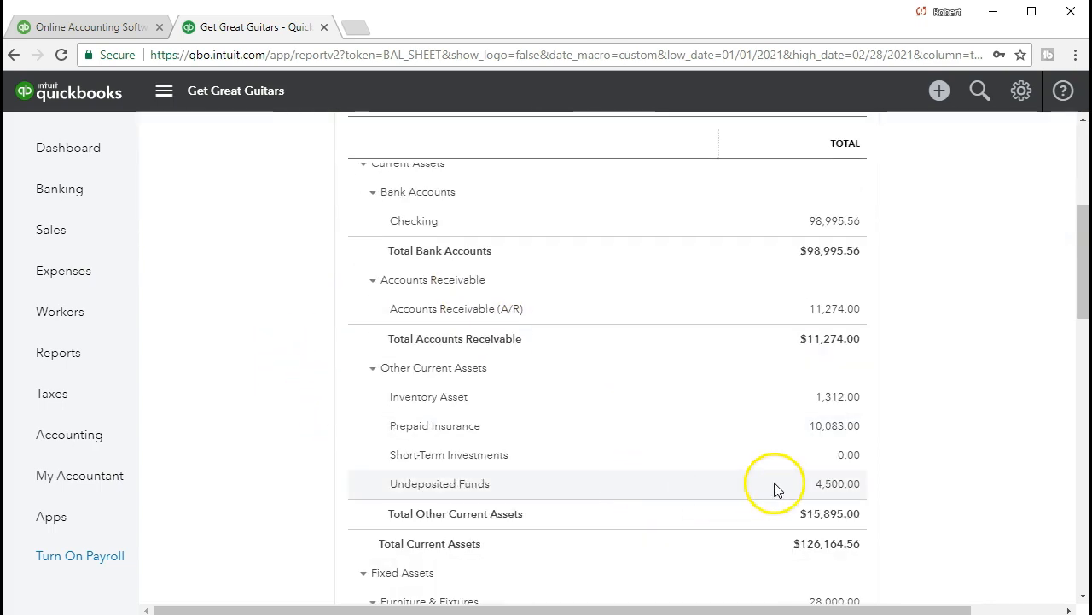
{"action": "left_click", "coordinate": [856, 456]}
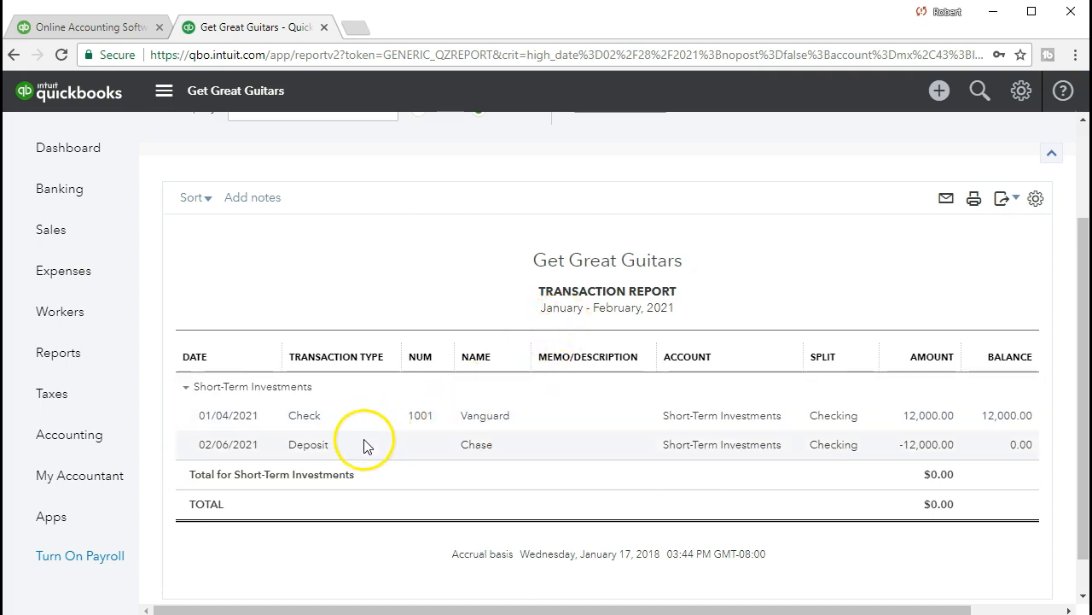
{"action": "scroll", "coordinate": [361, 443], "scroll_direction": "up", "scroll_amount": 1}
{"action": "scroll", "coordinate": [362, 443], "scroll_direction": "up", "scroll_amount": 1}
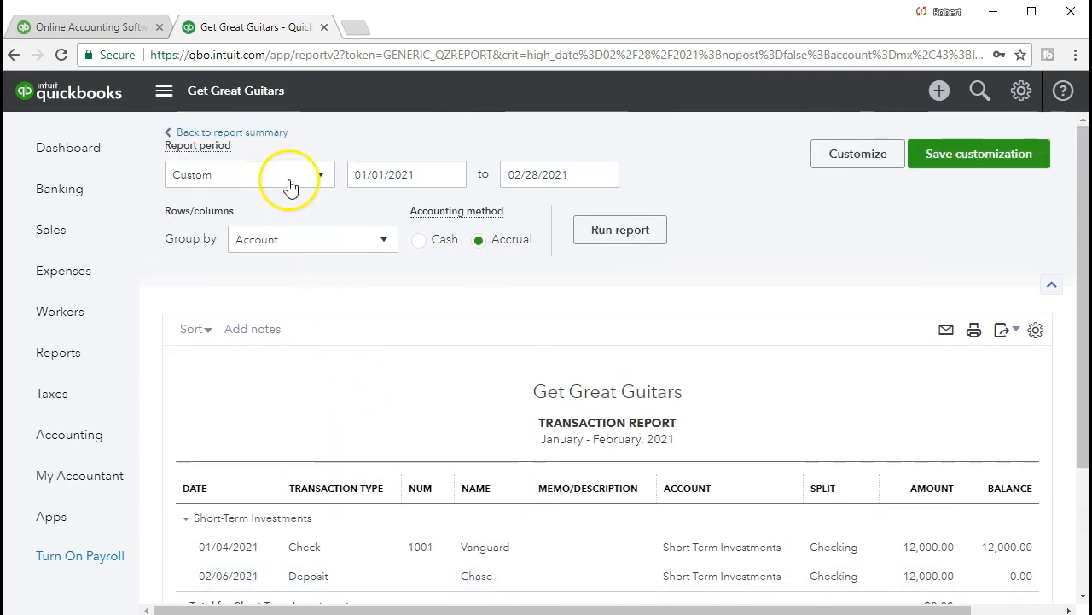
{"action": "left_click", "coordinate": [268, 136]}
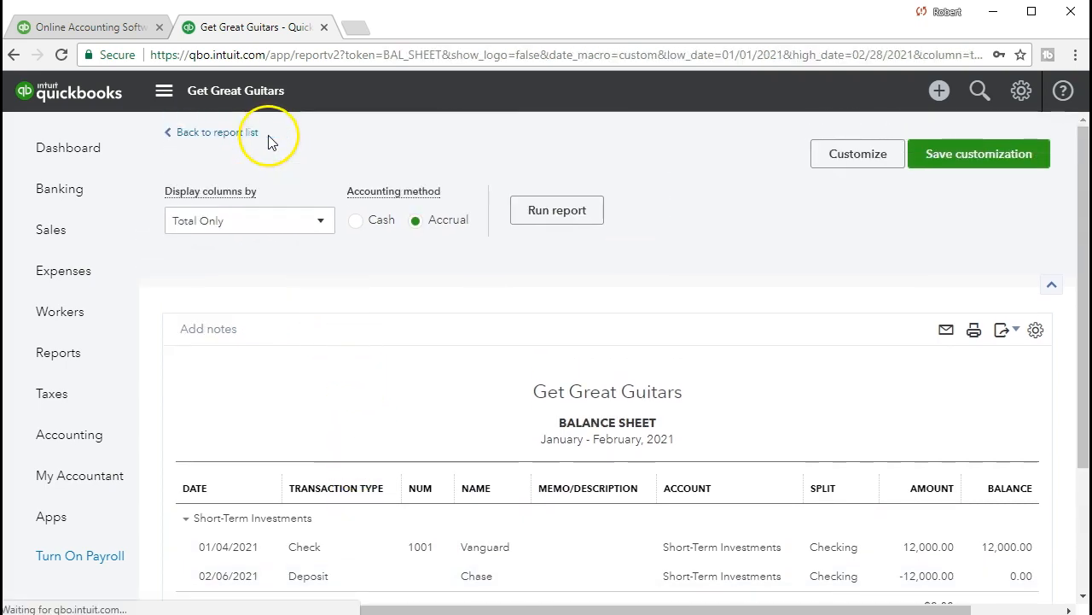
Try showing all rows in the balance sheet's row and column display options, and switch the rows back to Active.
{"action": "scroll", "coordinate": [451, 495], "scroll_direction": "down", "scroll_amount": 2}
{"action": "scroll", "coordinate": [516, 502], "scroll_direction": "down", "scroll_amount": 2}
{"action": "scroll", "coordinate": [507, 456], "scroll_direction": "up", "scroll_amount": 4}
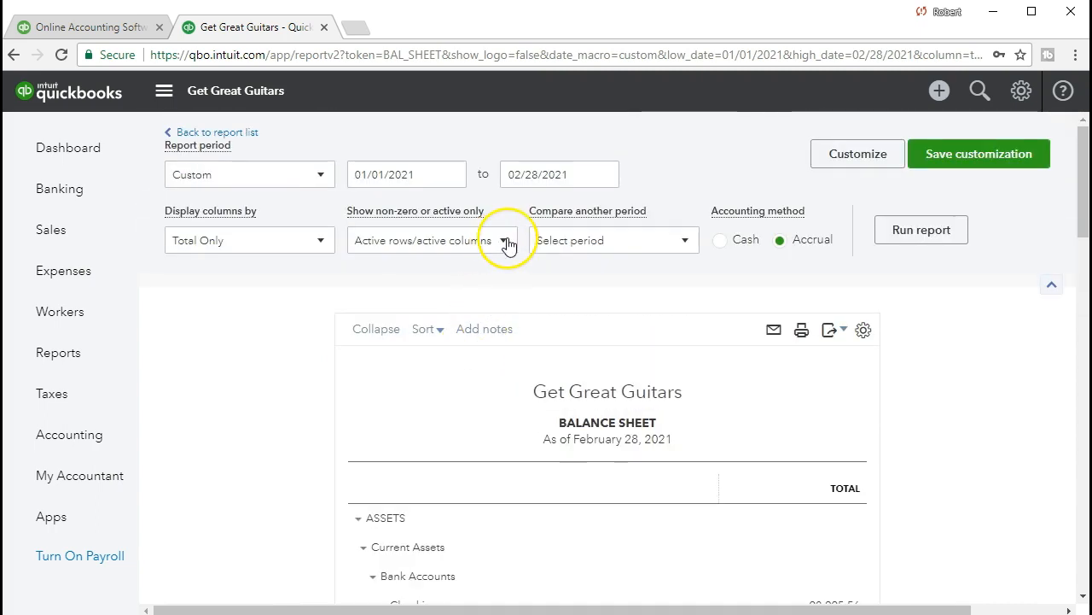
{"action": "left_click", "coordinate": [504, 241]}
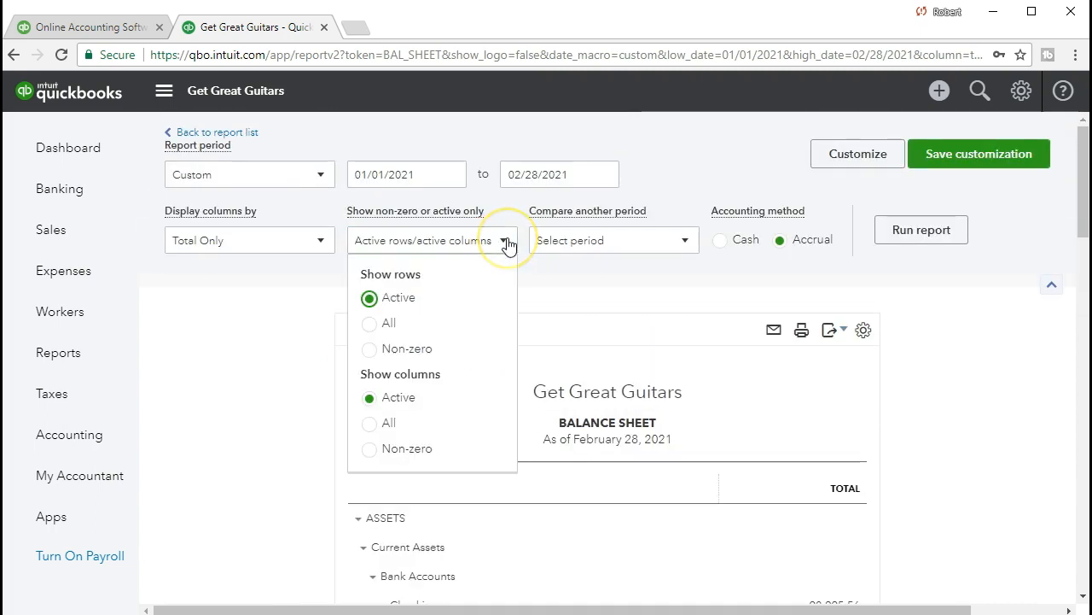
{"action": "left_click", "coordinate": [369, 324]}
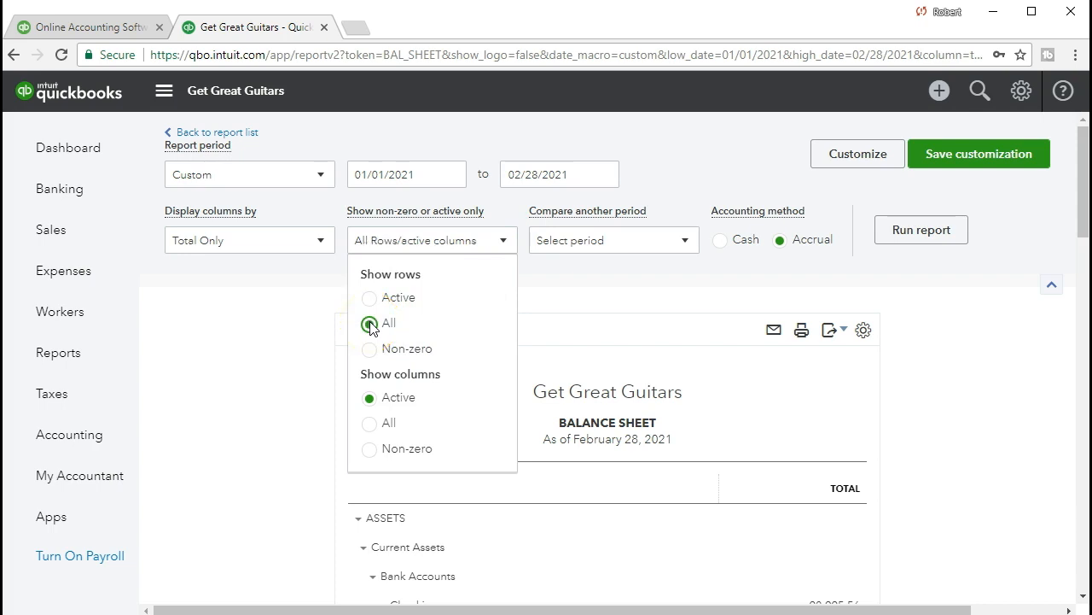
{"action": "left_click", "coordinate": [372, 301]}
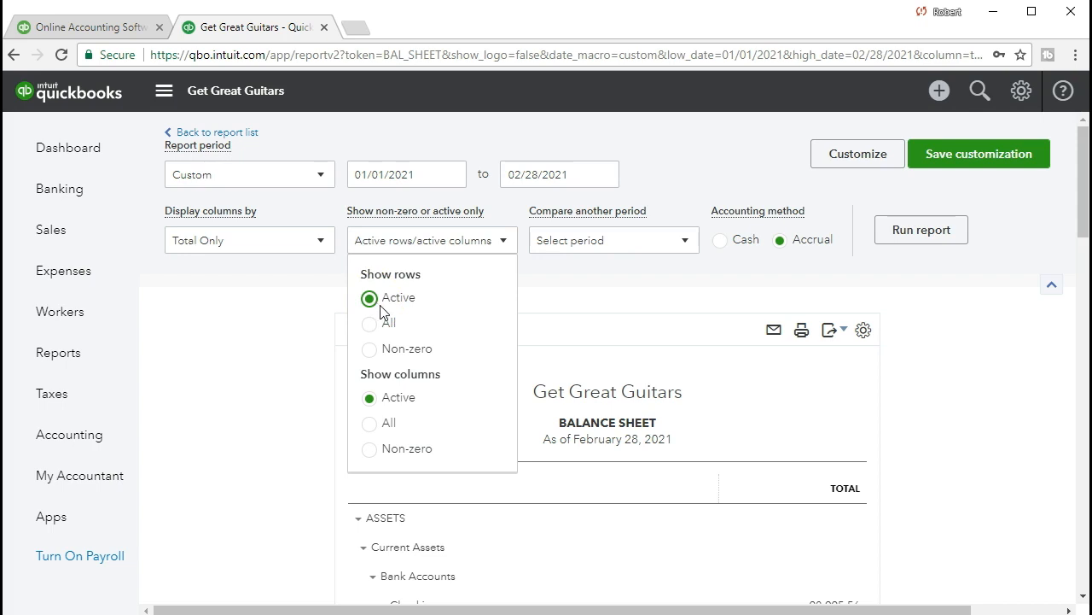
{"action": "left_click", "coordinate": [381, 311]}
{"action": "scroll", "coordinate": [383, 317], "scroll_direction": "down", "scroll_amount": 2}
{"action": "scroll", "coordinate": [383, 415], "scroll_direction": "up", "scroll_amount": 2}
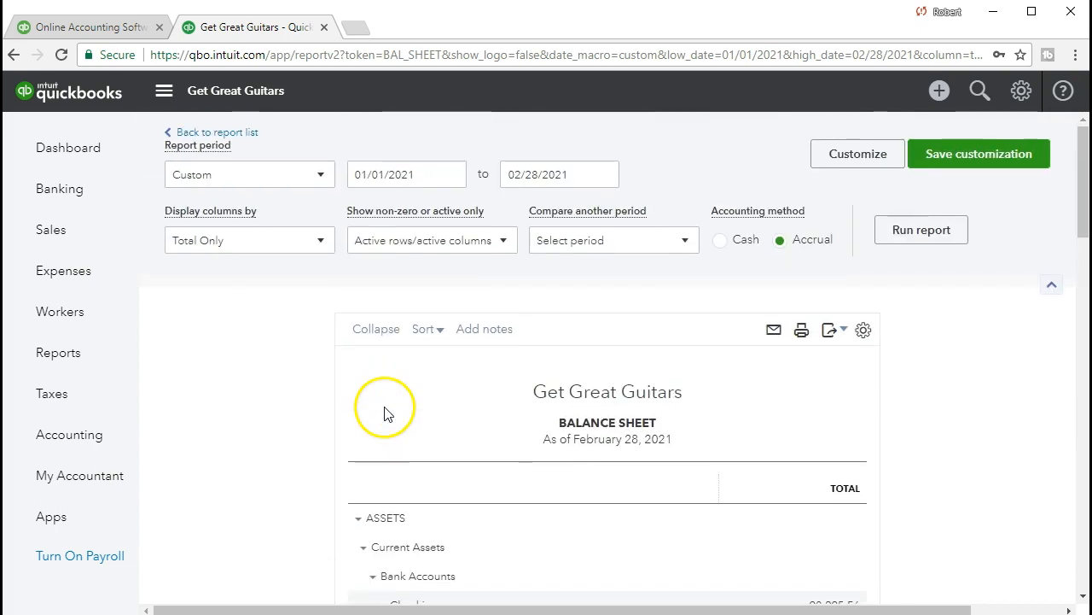
Show only non-zero rows in the balance sheet, rerun the report and look over its accounts.
{"action": "left_click", "coordinate": [504, 244]}
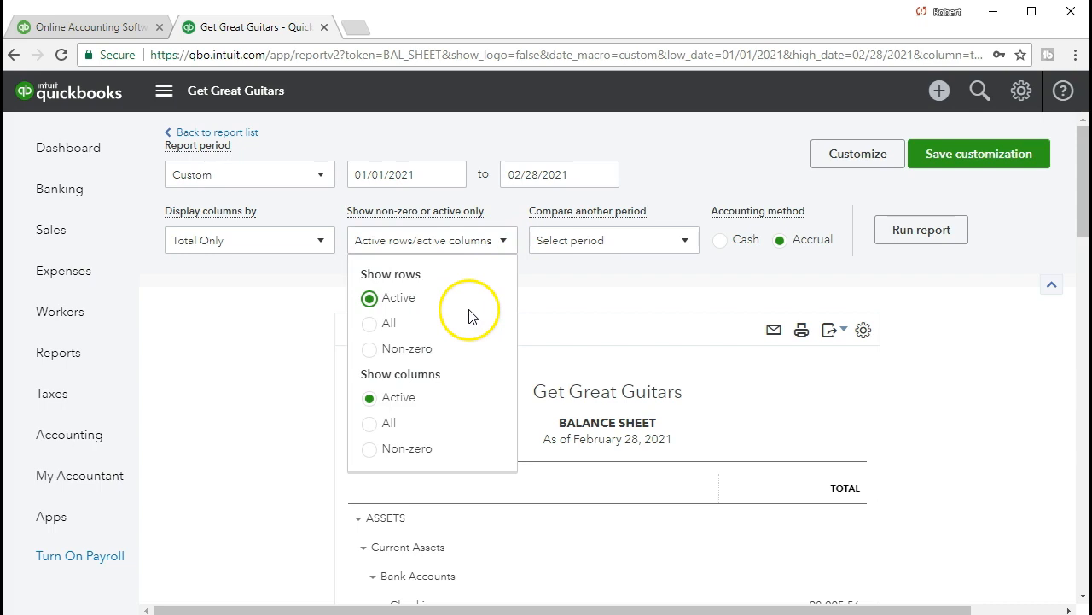
{"action": "left_click", "coordinate": [370, 350]}
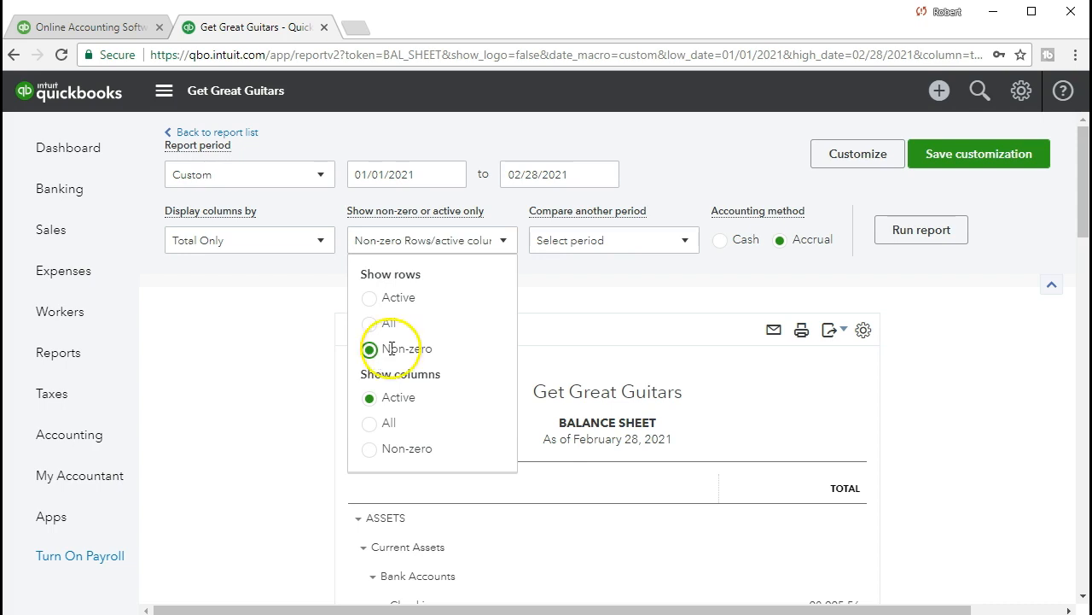
{"action": "left_click", "coordinate": [720, 293]}
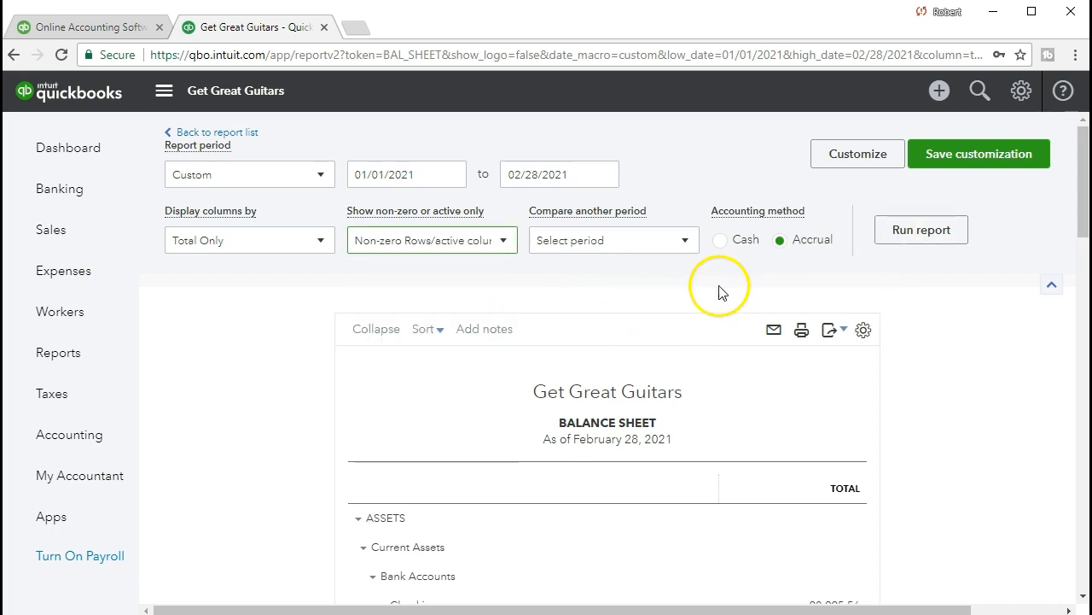
{"action": "left_click", "coordinate": [888, 231]}
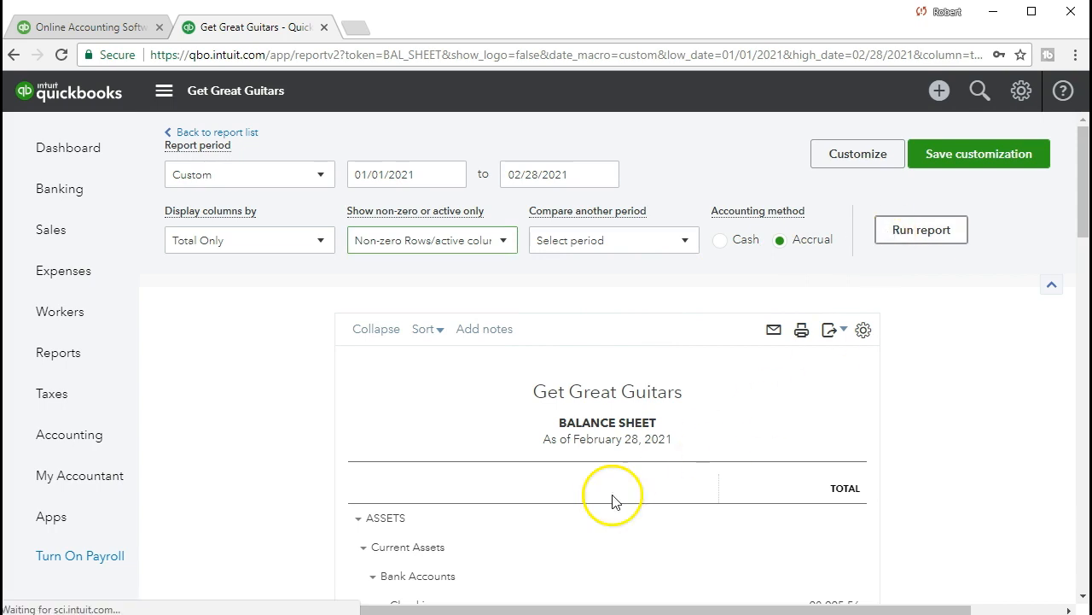
{"action": "scroll", "coordinate": [418, 478], "scroll_direction": "down", "scroll_amount": 4}
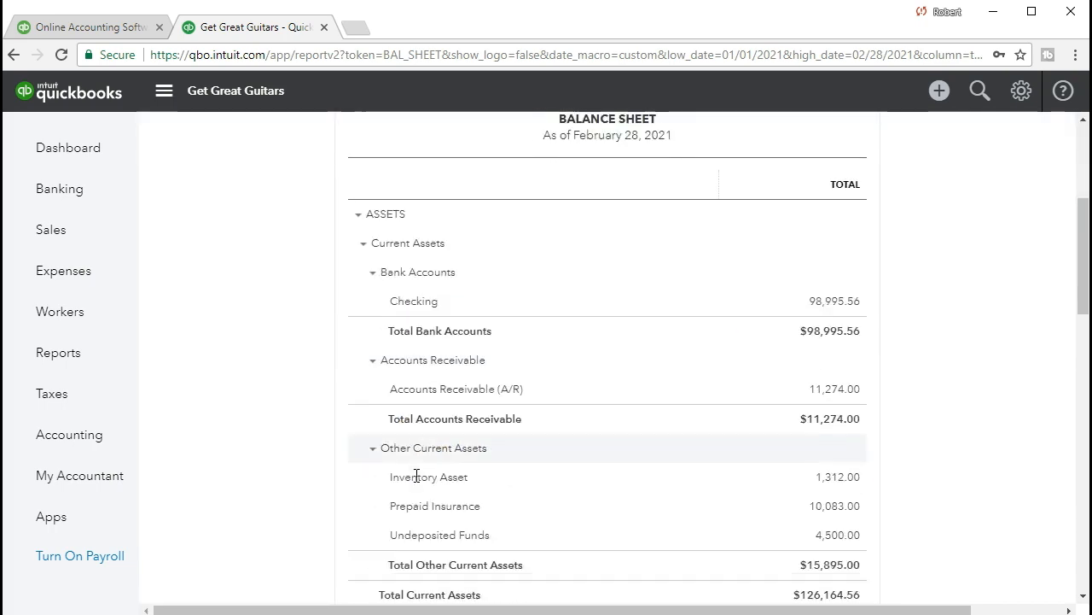
{"action": "scroll", "coordinate": [853, 448], "scroll_direction": "down", "scroll_amount": 5}
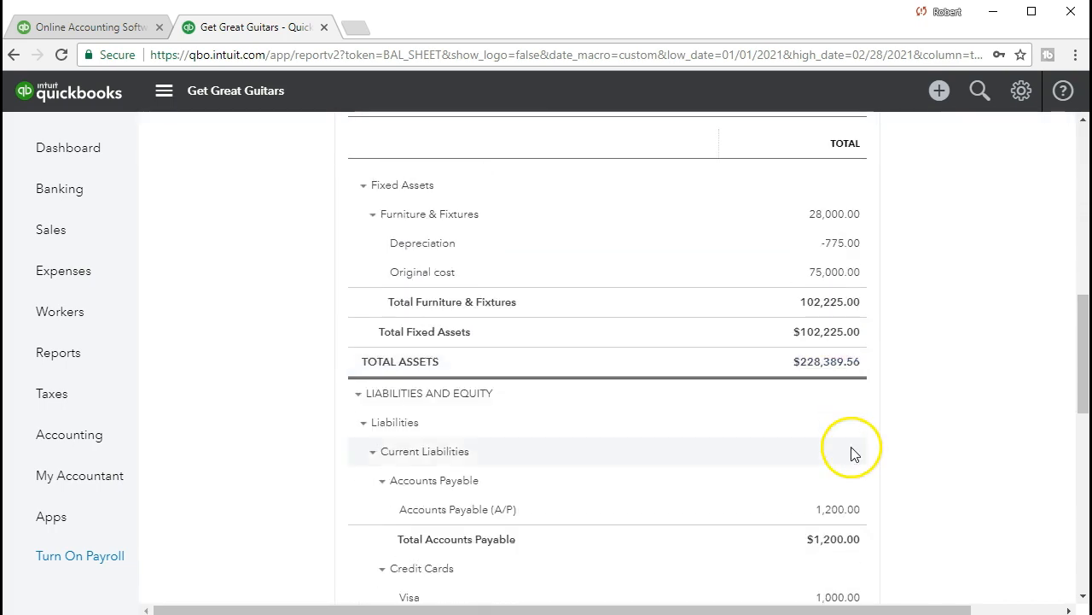
{"action": "scroll", "coordinate": [854, 452], "scroll_direction": "down", "scroll_amount": 6}
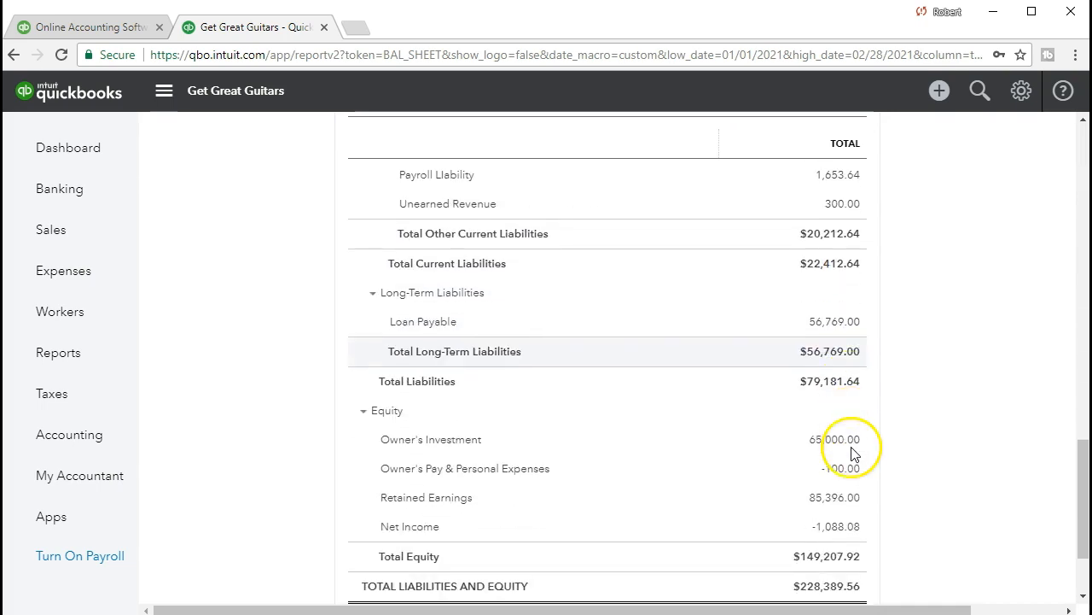
{"action": "scroll", "coordinate": [853, 458], "scroll_direction": "up", "scroll_amount": 13}
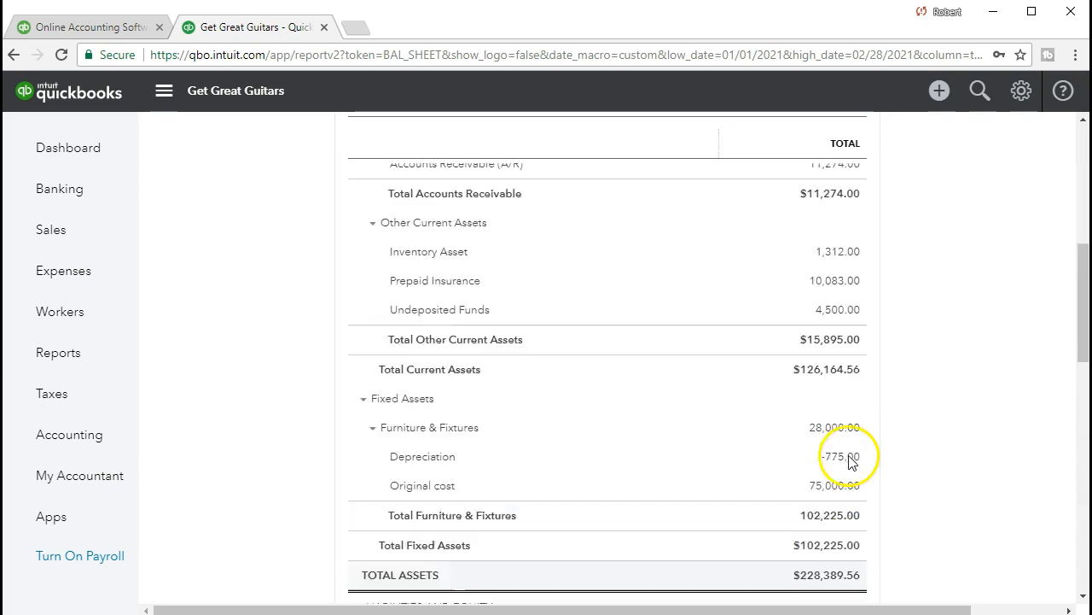
{"action": "scroll", "coordinate": [851, 462], "scroll_direction": "up", "scroll_amount": 5}
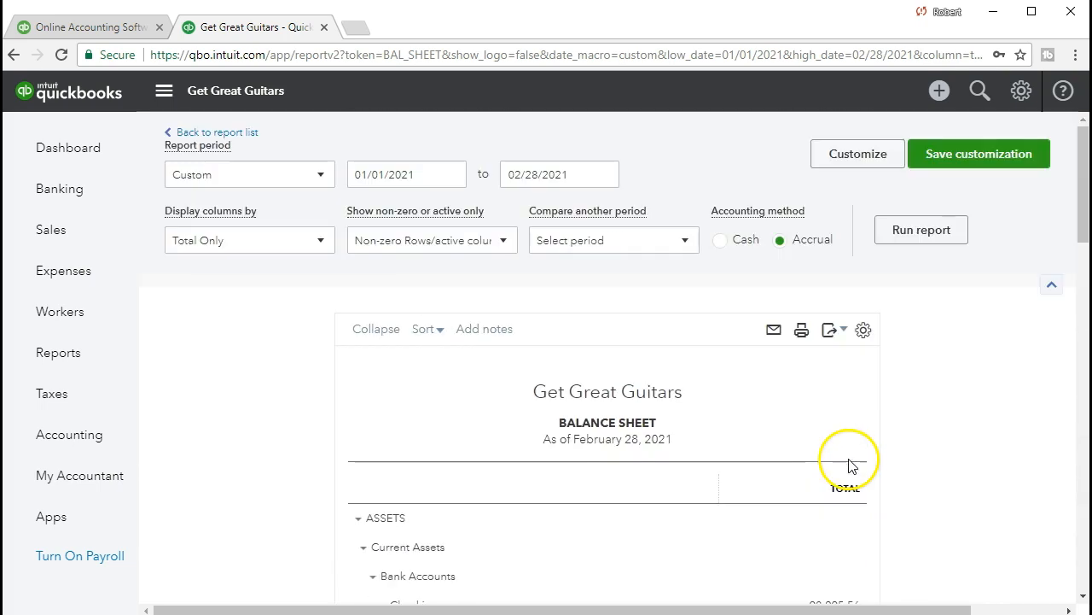
Set the balance sheet's rows back to Active and rerun the report.
{"action": "left_click", "coordinate": [504, 242]}
{"action": "left_click", "coordinate": [369, 298]}
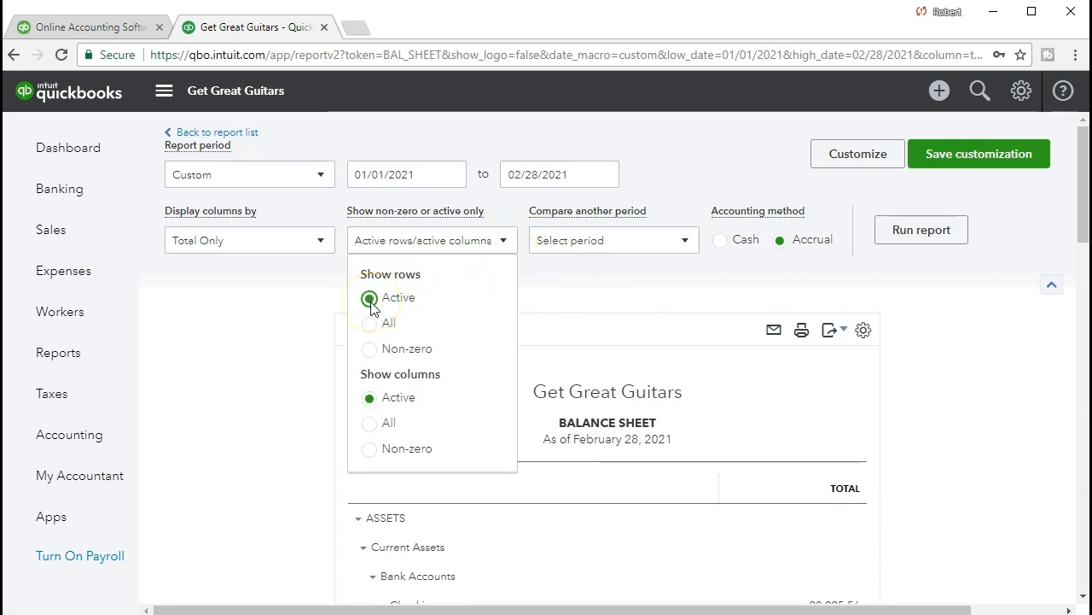
{"action": "left_click", "coordinate": [922, 230]}
{"action": "scroll", "coordinate": [905, 232], "scroll_direction": "down", "scroll_amount": 2}
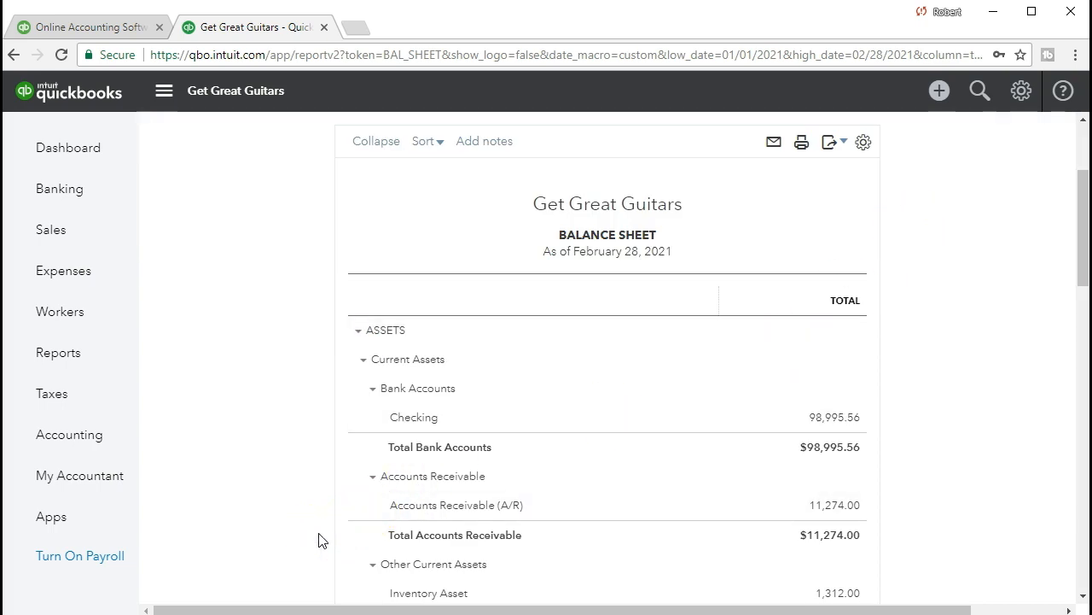
{"action": "scroll", "coordinate": [638, 288], "scroll_direction": "up", "scroll_amount": 2}
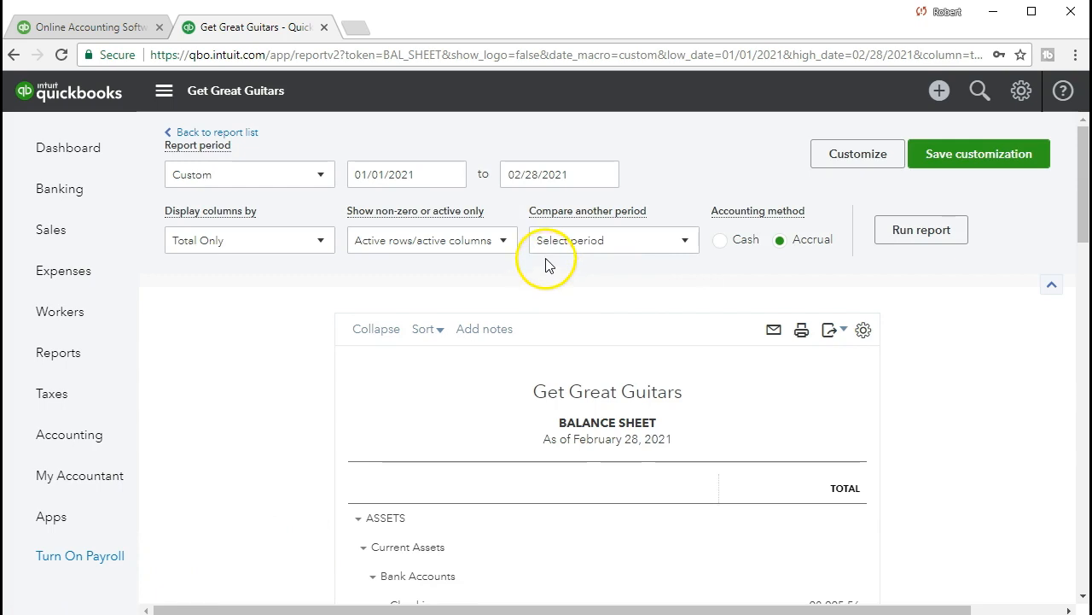
Add the % of Column comparison to the balance sheet, rerun the report and look over the asset percentages.
{"action": "left_click", "coordinate": [685, 245]}
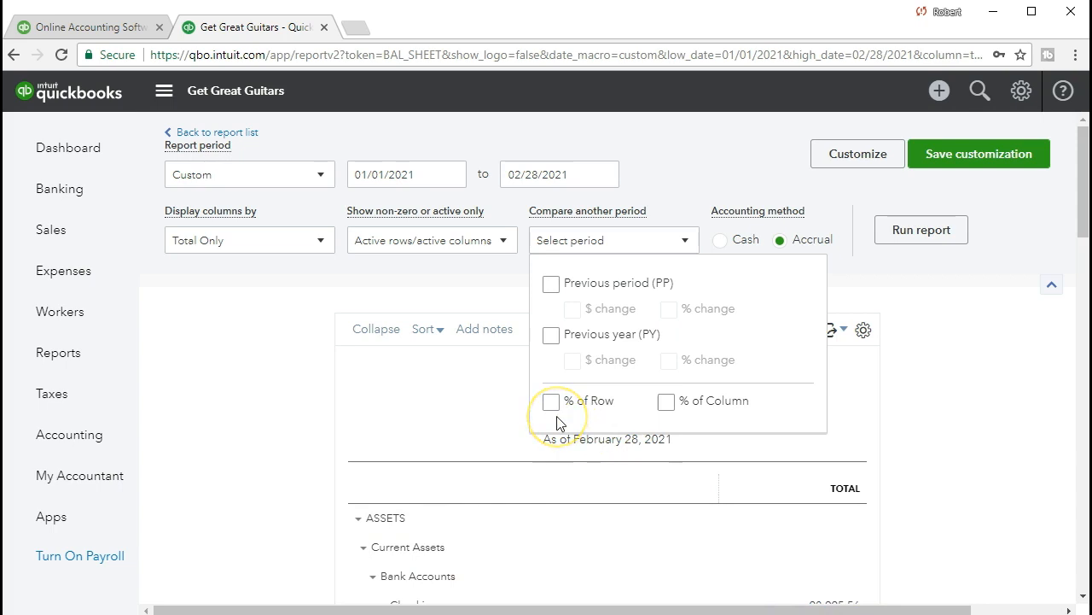
{"action": "left_click", "coordinate": [666, 406]}
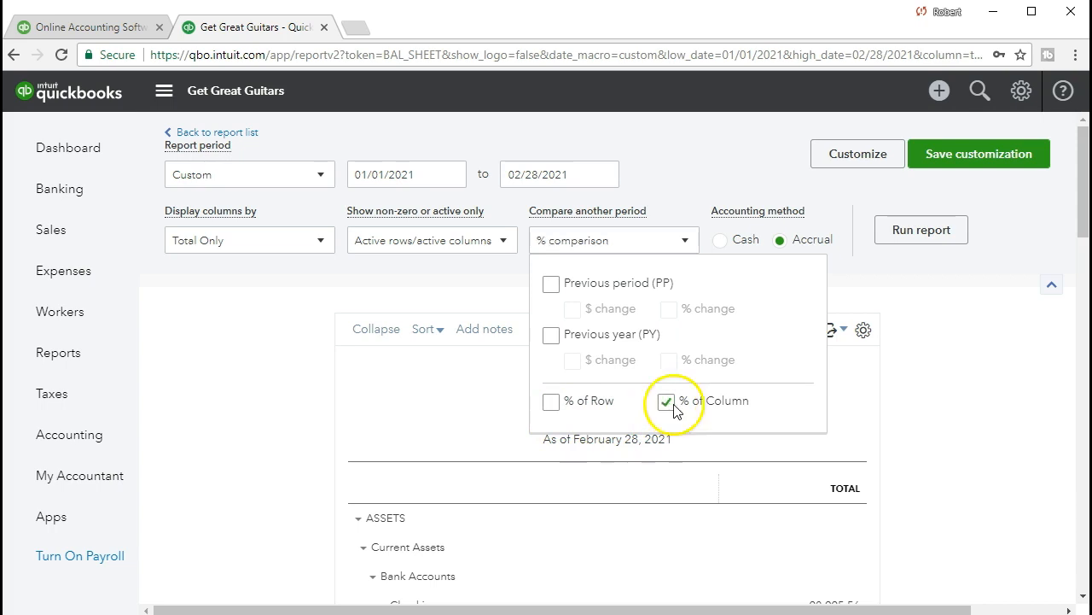
{"action": "left_click", "coordinate": [888, 232]}
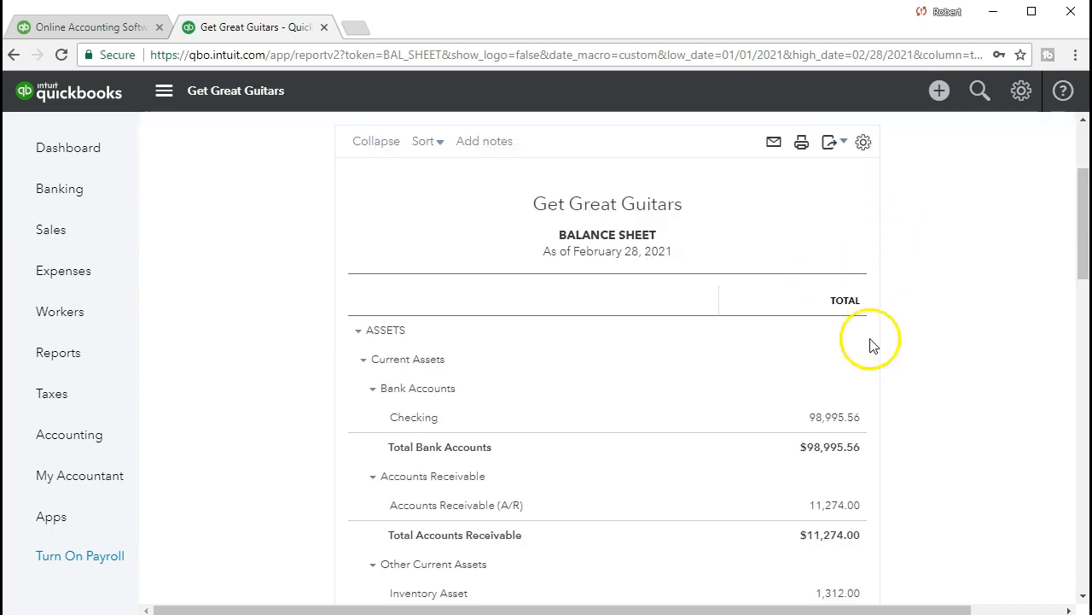
{"action": "left_click", "coordinate": [898, 235]}
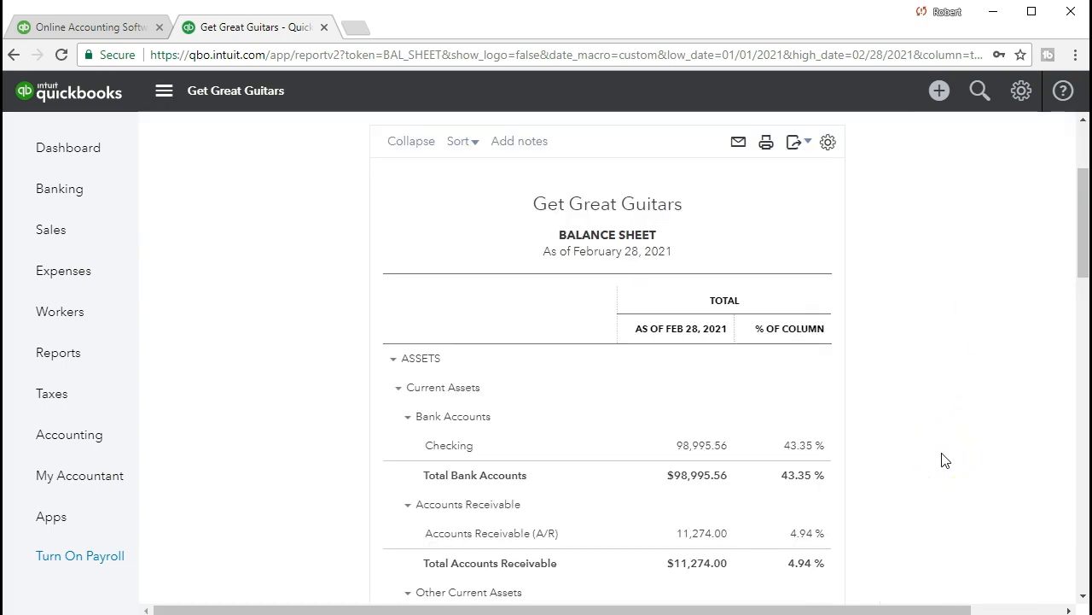
{"action": "scroll", "coordinate": [944, 460], "scroll_direction": "down", "scroll_amount": 1}
{"action": "scroll", "coordinate": [948, 464], "scroll_direction": "down", "scroll_amount": 2}
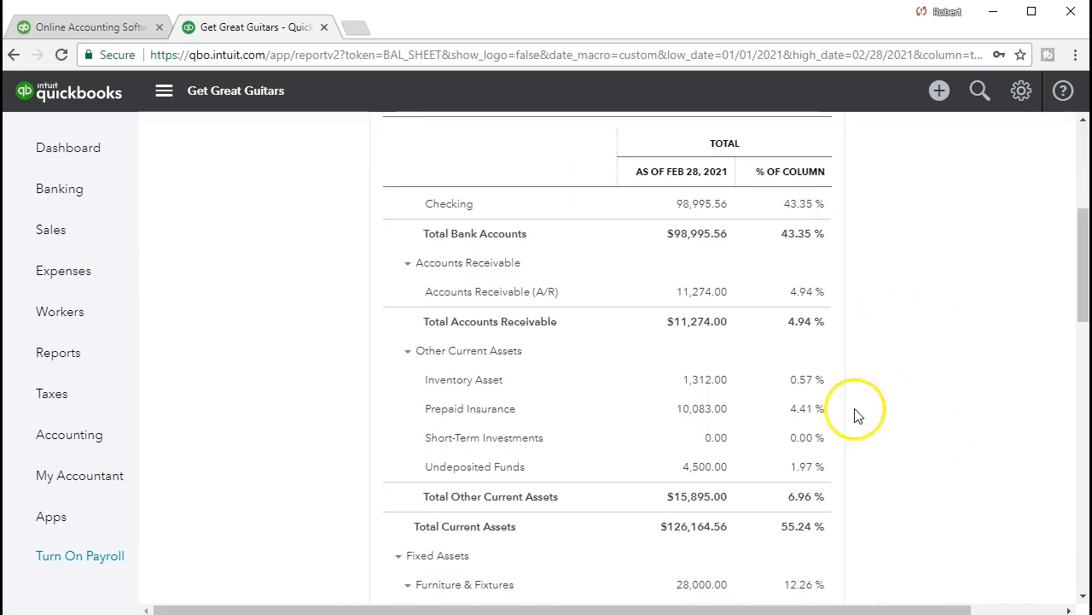
{"action": "scroll", "coordinate": [845, 444], "scroll_direction": "up", "scroll_amount": 3}
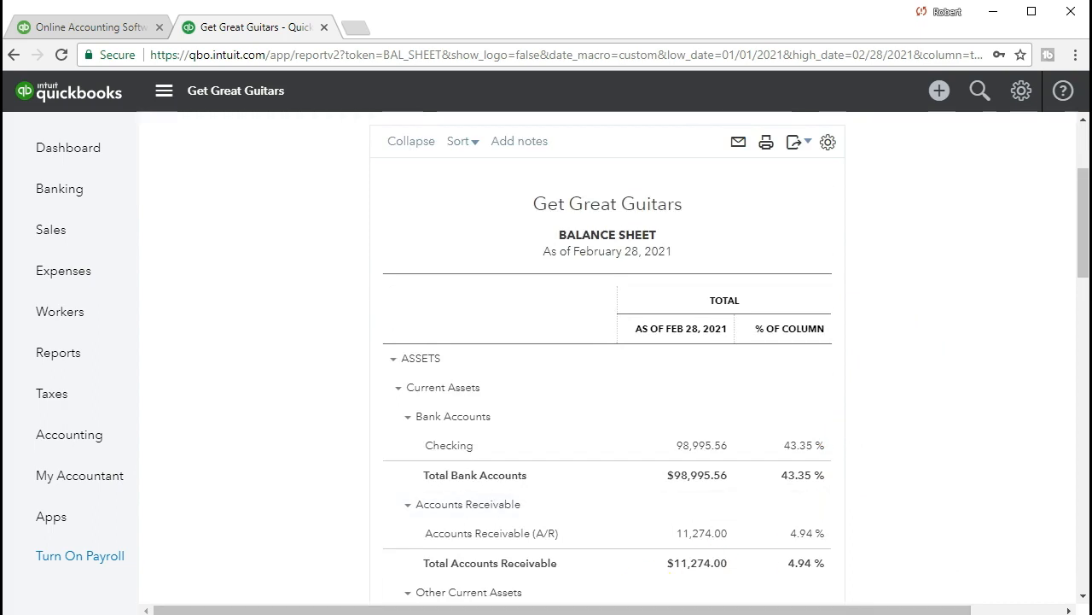
{"action": "scroll", "coordinate": [853, 420], "scroll_direction": "down", "scroll_amount": 1}
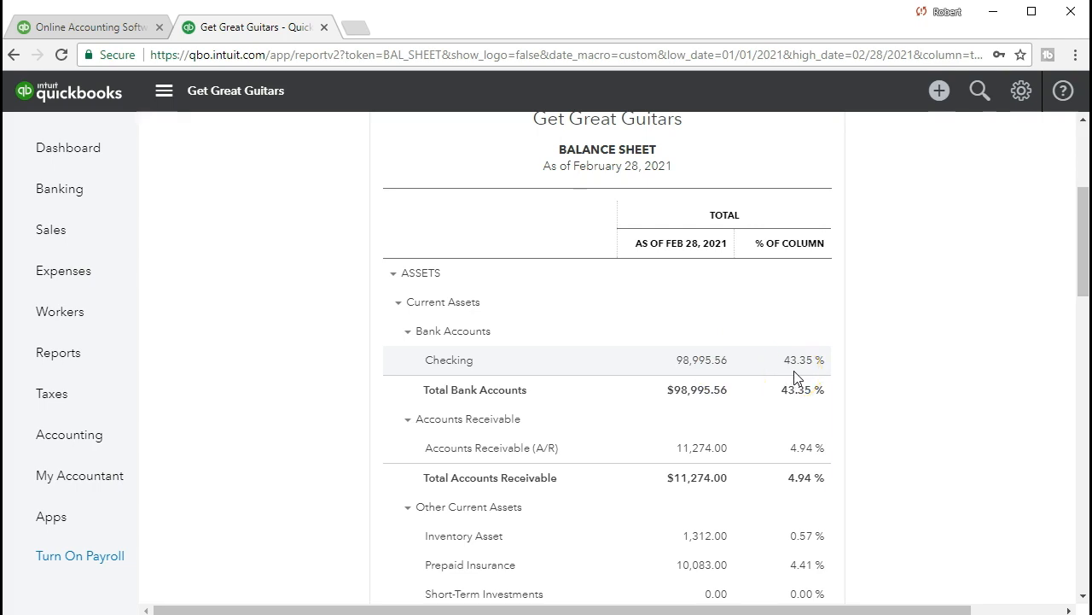
{"action": "scroll", "coordinate": [884, 389], "scroll_direction": "down", "scroll_amount": 5}
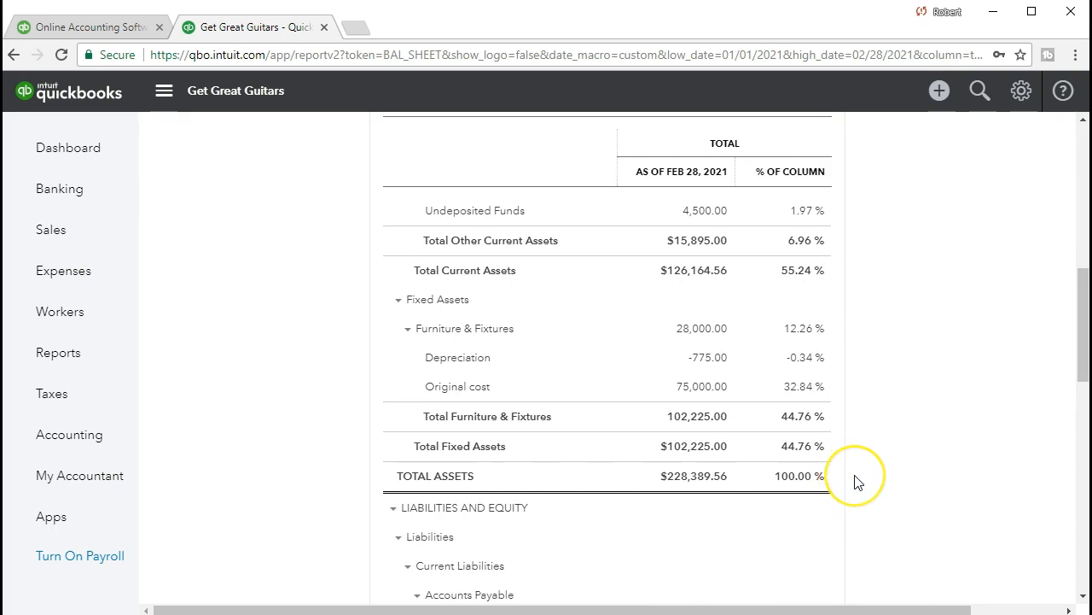
{"action": "scroll", "coordinate": [854, 478], "scroll_direction": "up", "scroll_amount": 3}
{"action": "scroll", "coordinate": [860, 479], "scroll_direction": "up", "scroll_amount": 2}
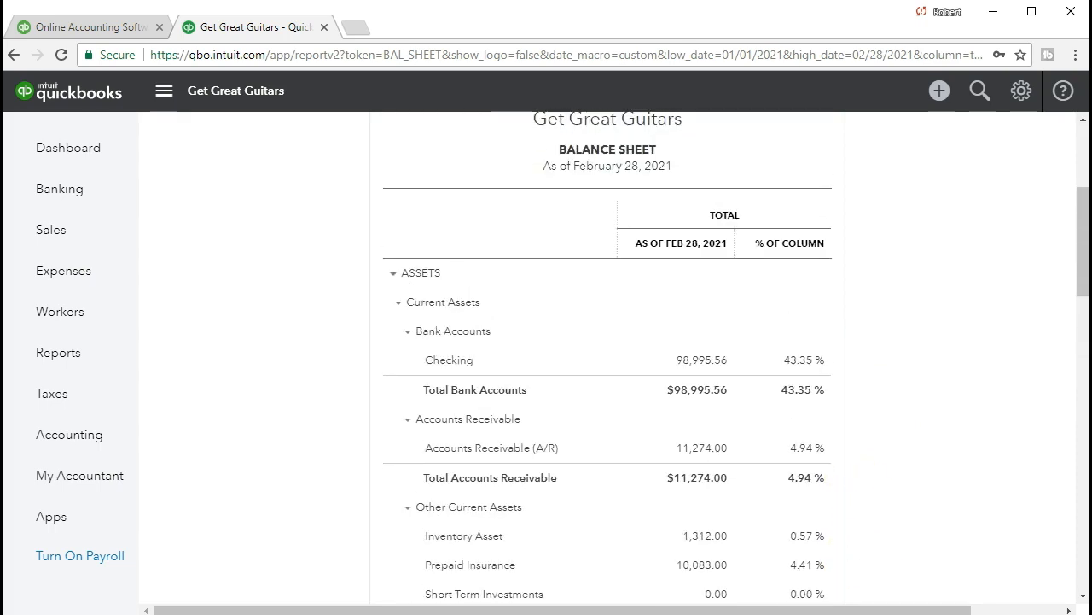
Verify the Checking account's column percentage by dividing 98,995.56 by 228,389.56 in the Calculator, and return to the balance sheet.
{"action": "left_click", "coordinate": [564, 612]}
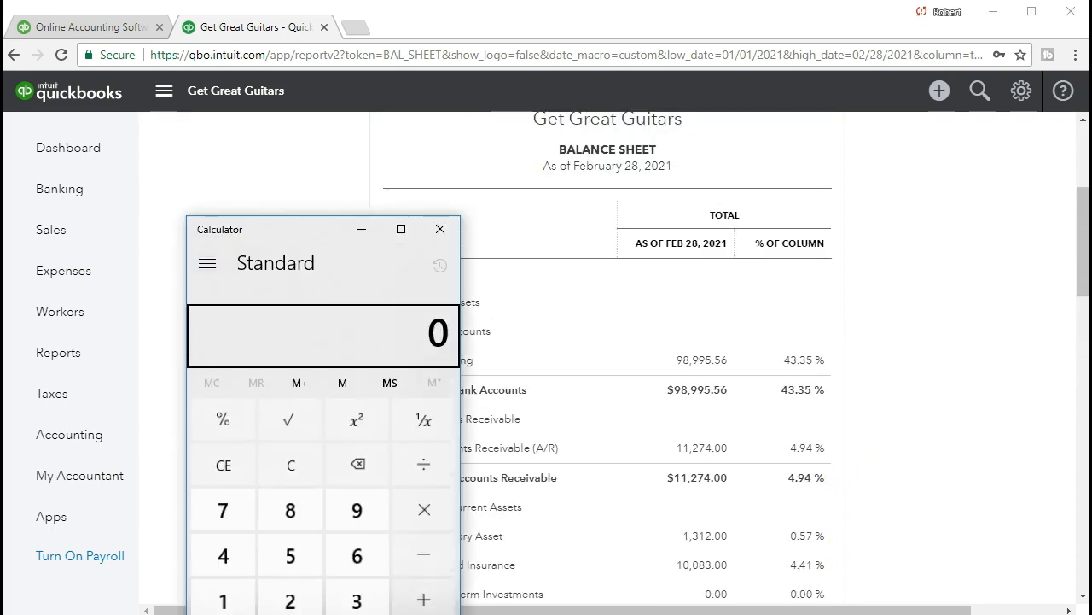
{"action": "left_click", "coordinate": [295, 465]}
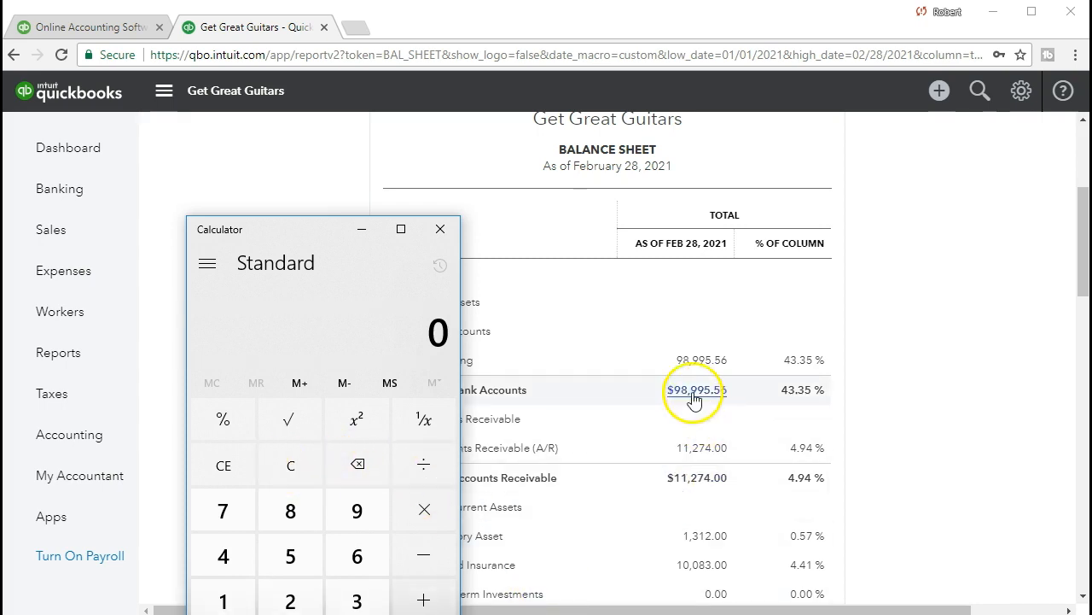
{"action": "type", "text": "98995.56"}
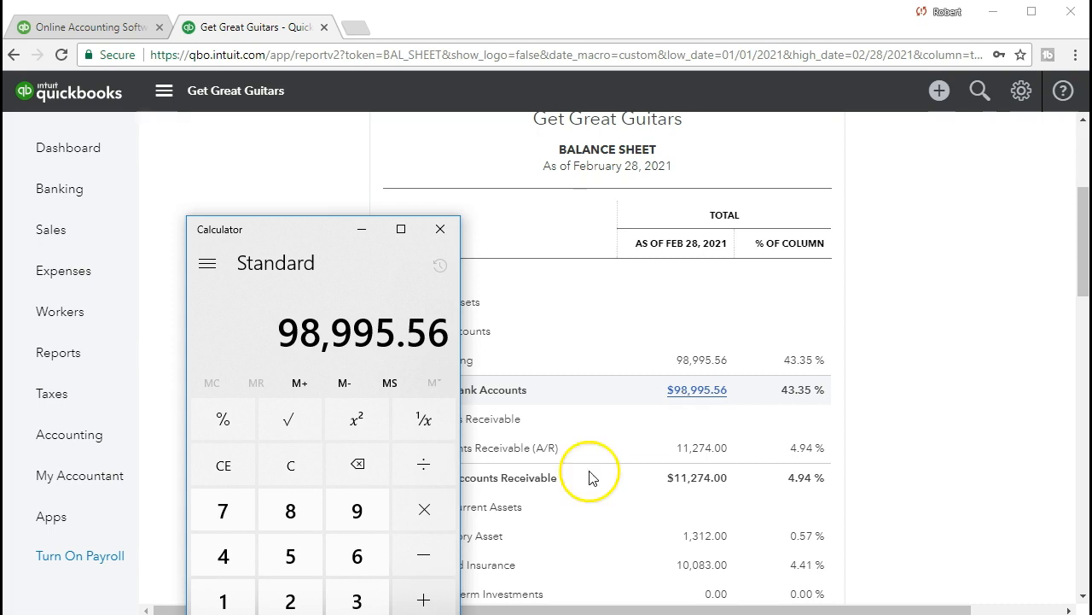
{"action": "left_click", "coordinate": [426, 471]}
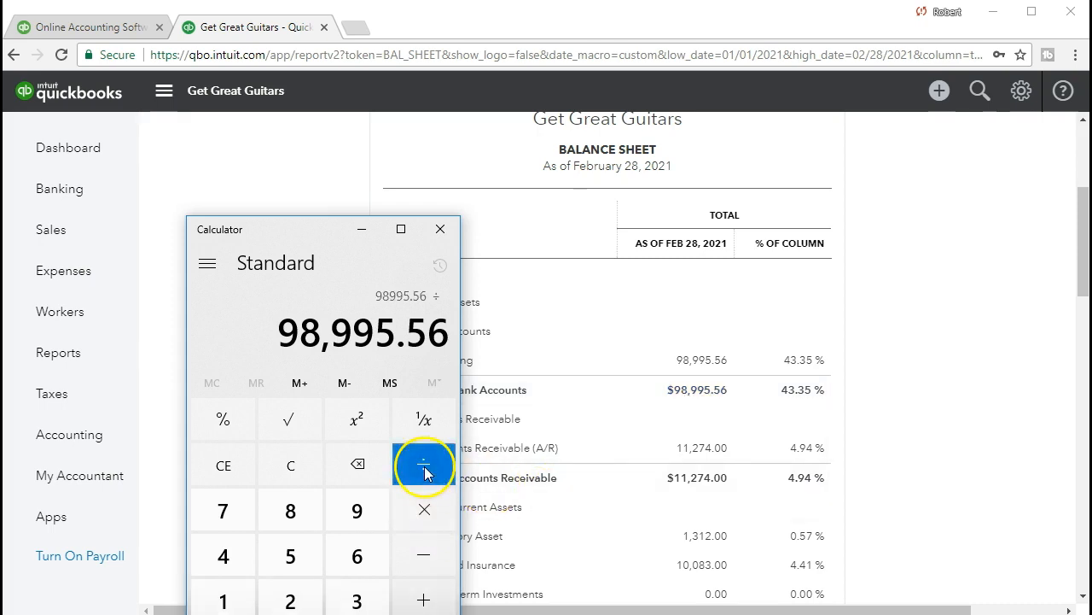
{"action": "left_click", "coordinate": [887, 434]}
{"action": "scroll", "coordinate": [942, 420], "scroll_direction": "up", "scroll_amount": 1}
{"action": "scroll", "coordinate": [942, 420], "scroll_direction": "down", "scroll_amount": 6}
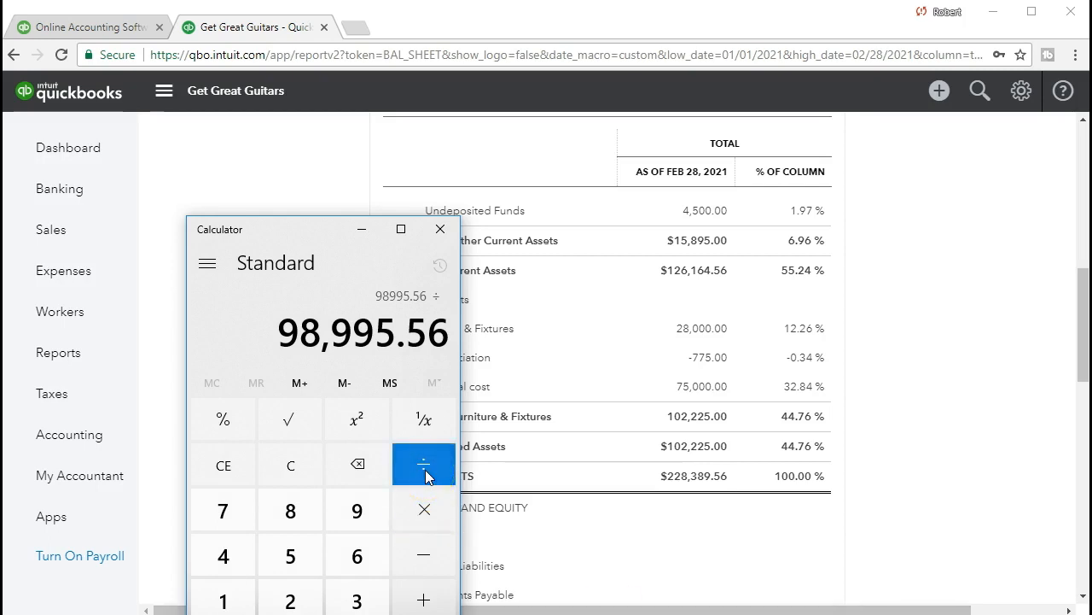
{"action": "type", "text": "228,389.56"}
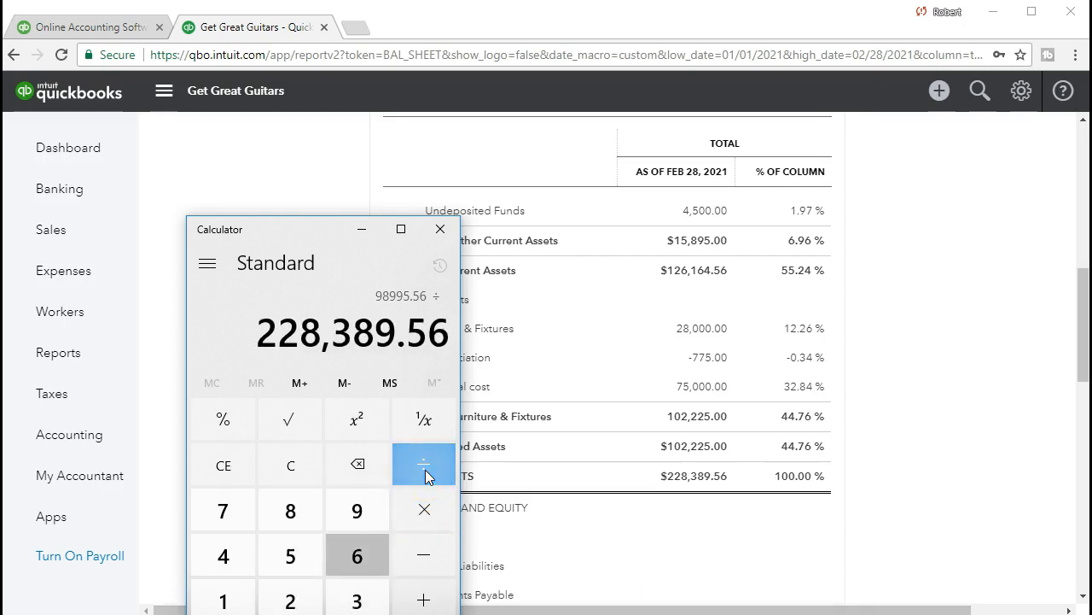
{"action": "key", "text": "Return"}
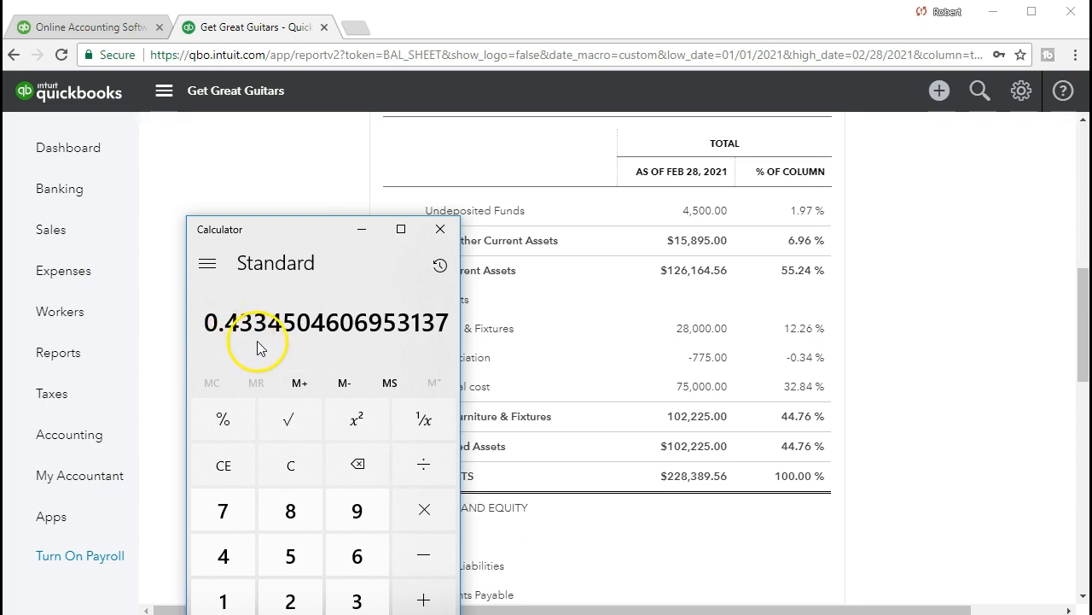
{"action": "left_click", "coordinate": [440, 229]}
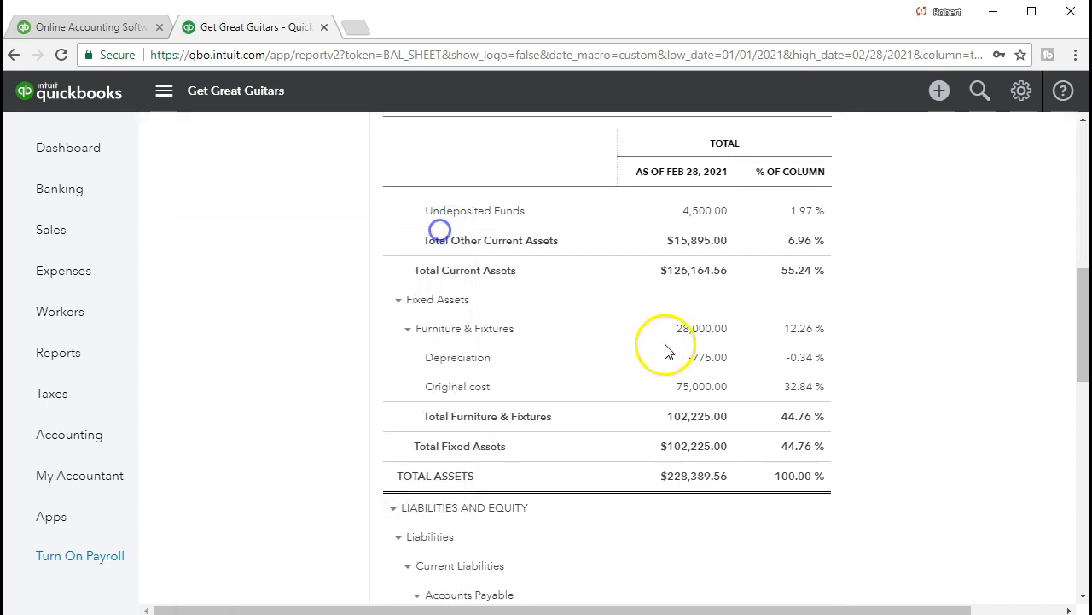
{"action": "scroll", "coordinate": [832, 435], "scroll_direction": "up", "scroll_amount": 1}
{"action": "scroll", "coordinate": [832, 435], "scroll_direction": "up", "scroll_amount": 5}
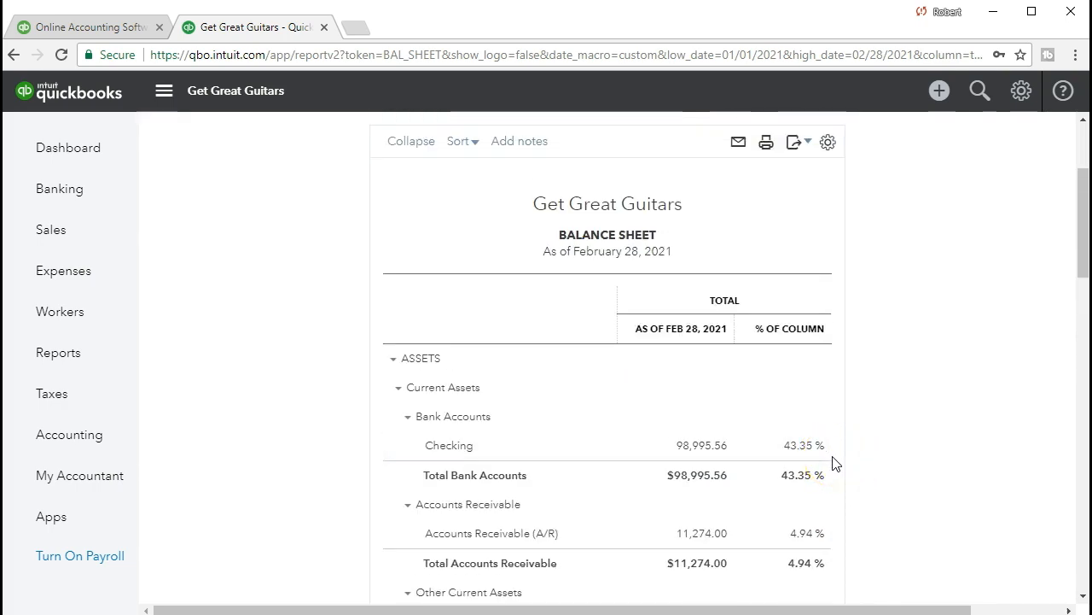
Look over the asset accounts' column percentages, remove the % of Column comparison and rerun the balance sheet.
{"action": "left_click", "coordinate": [808, 446]}
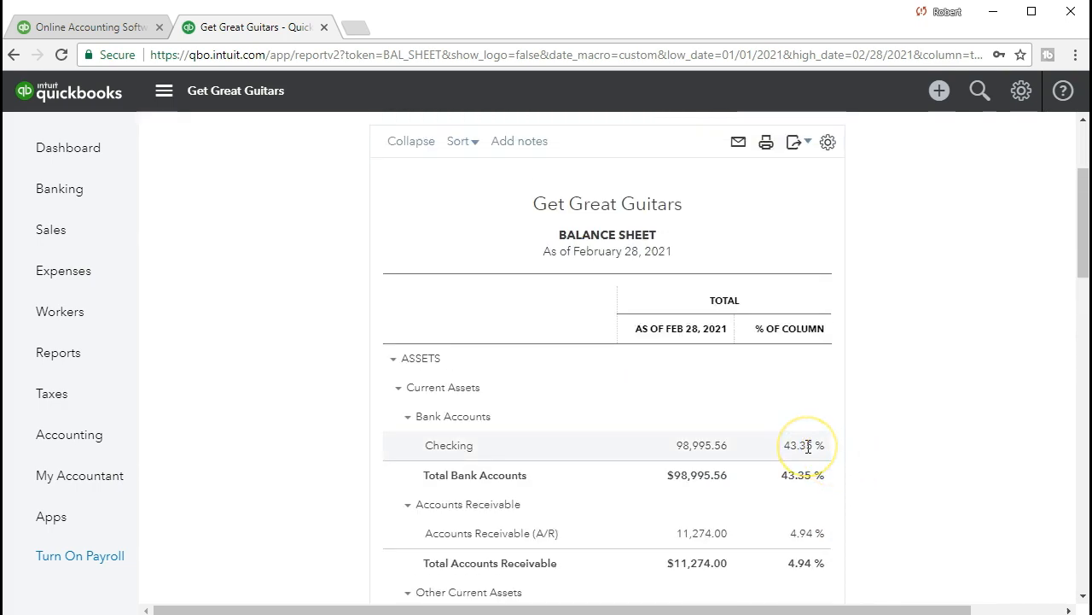
{"action": "scroll", "coordinate": [807, 445], "scroll_direction": "down", "scroll_amount": 1}
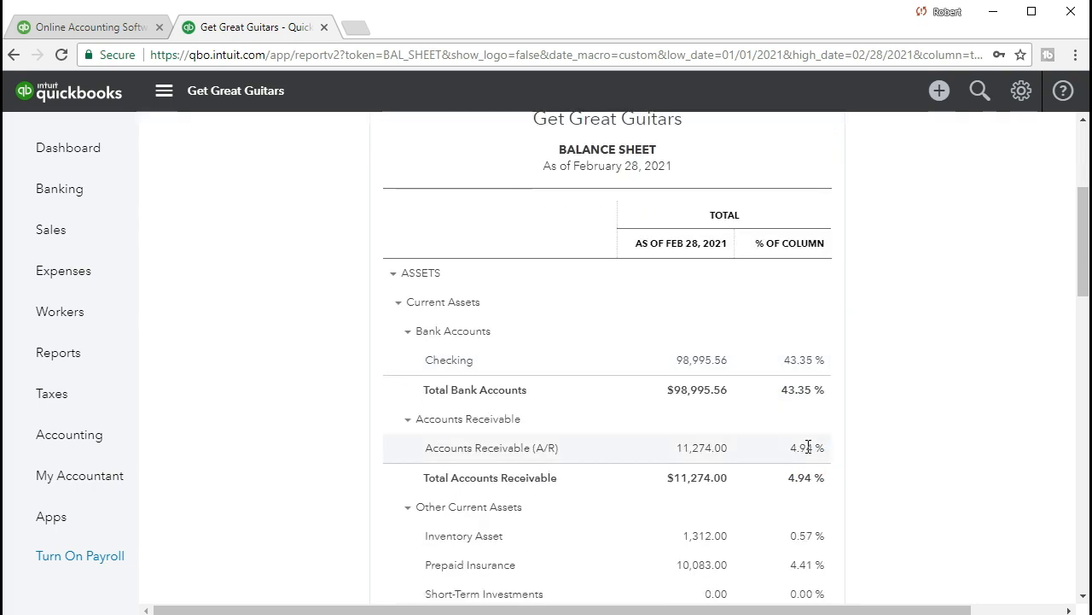
{"action": "left_click", "coordinate": [825, 461]}
{"action": "scroll", "coordinate": [825, 461], "scroll_direction": "down", "scroll_amount": 2}
{"action": "left_click", "coordinate": [831, 465]}
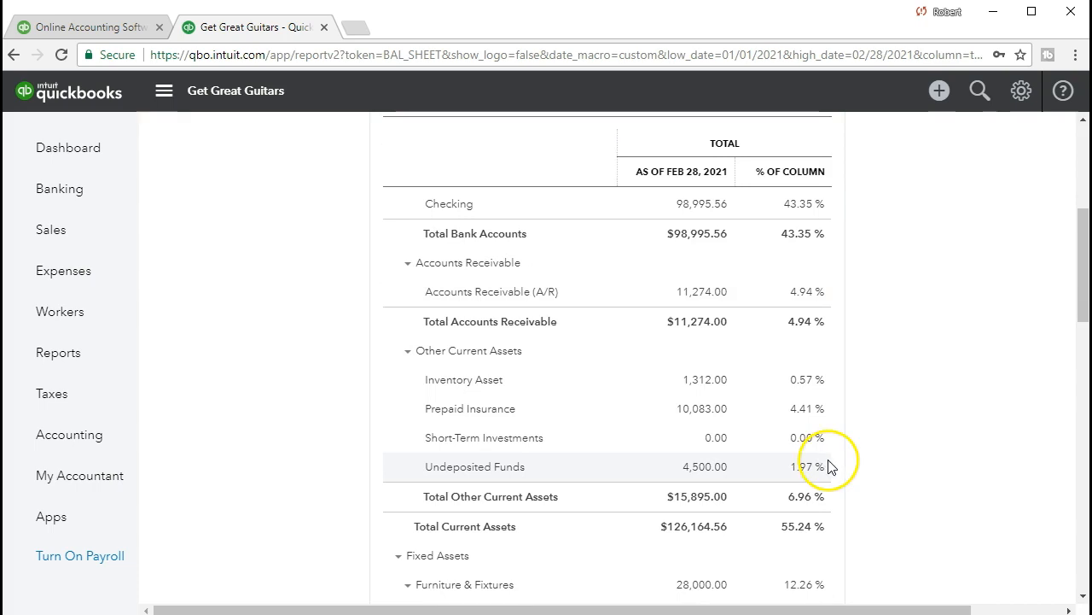
{"action": "scroll", "coordinate": [829, 463], "scroll_direction": "up", "scroll_amount": 4}
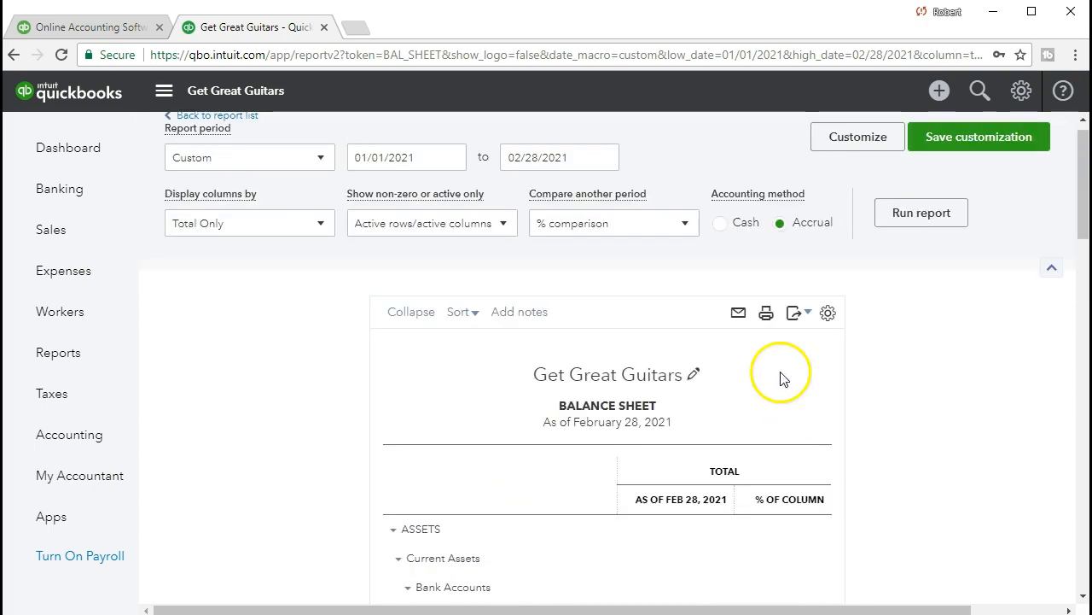
{"action": "left_click", "coordinate": [684, 225]}
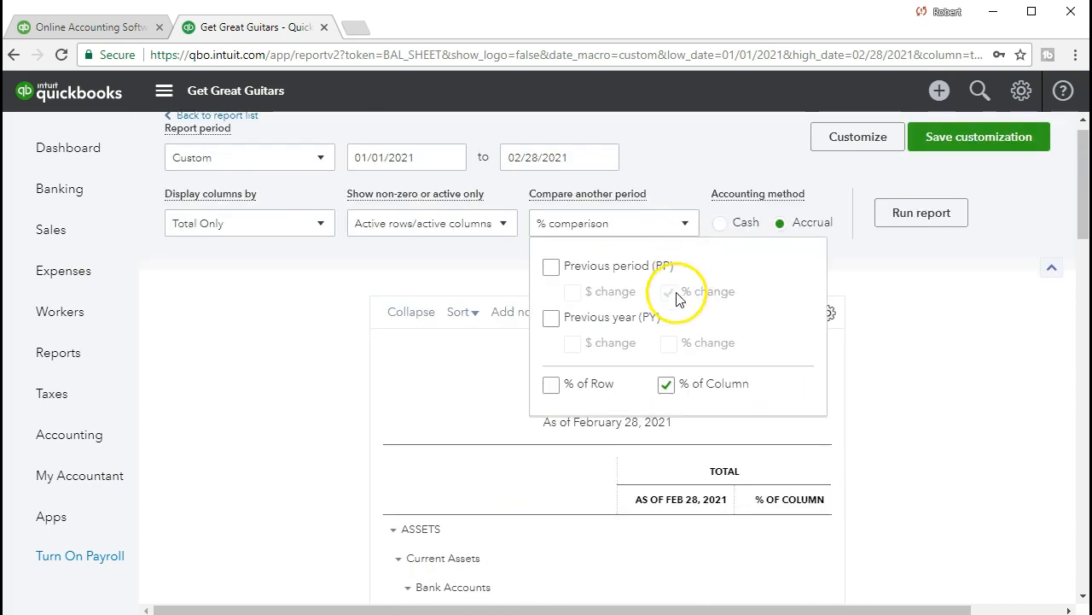
{"action": "left_click", "coordinate": [666, 386]}
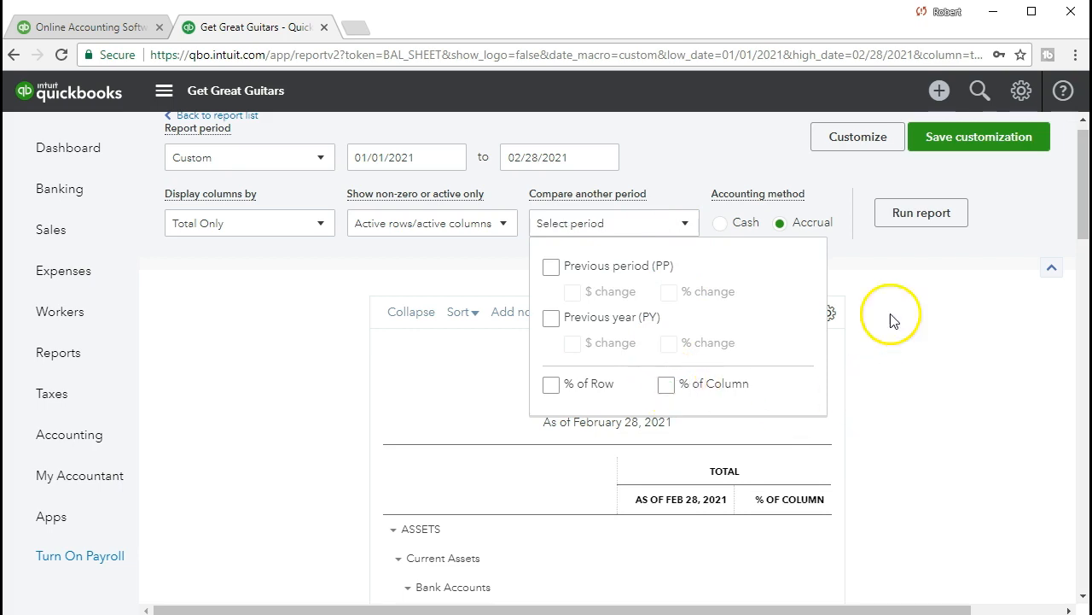
{"action": "left_click", "coordinate": [907, 222]}
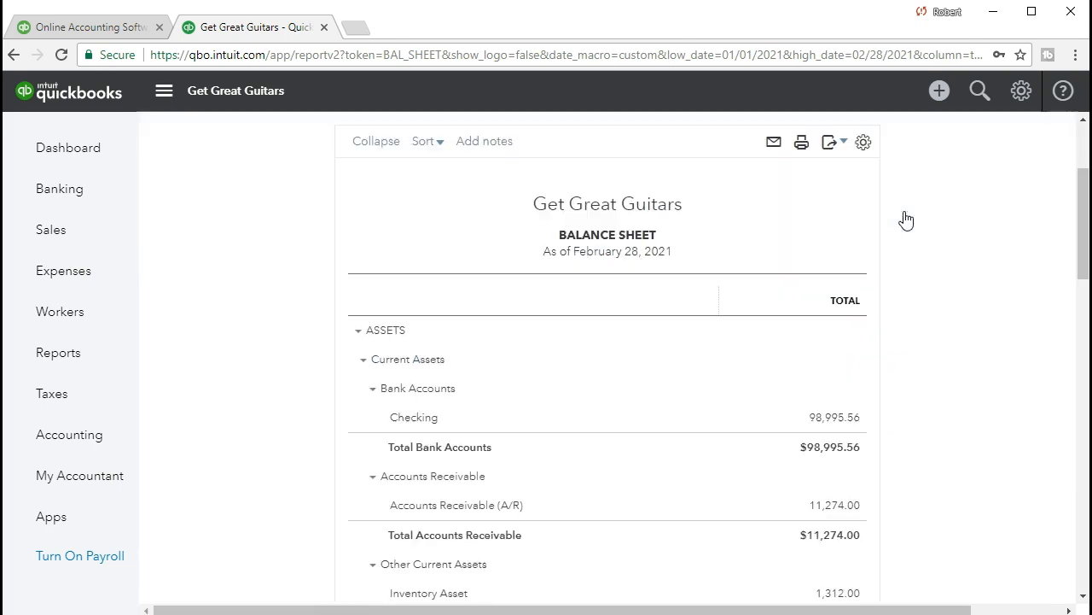
Set the start date of the balance sheet's report period to 02/01/2021 and rerun the report.
{"action": "scroll", "coordinate": [845, 488], "scroll_direction": "up", "scroll_amount": 2}
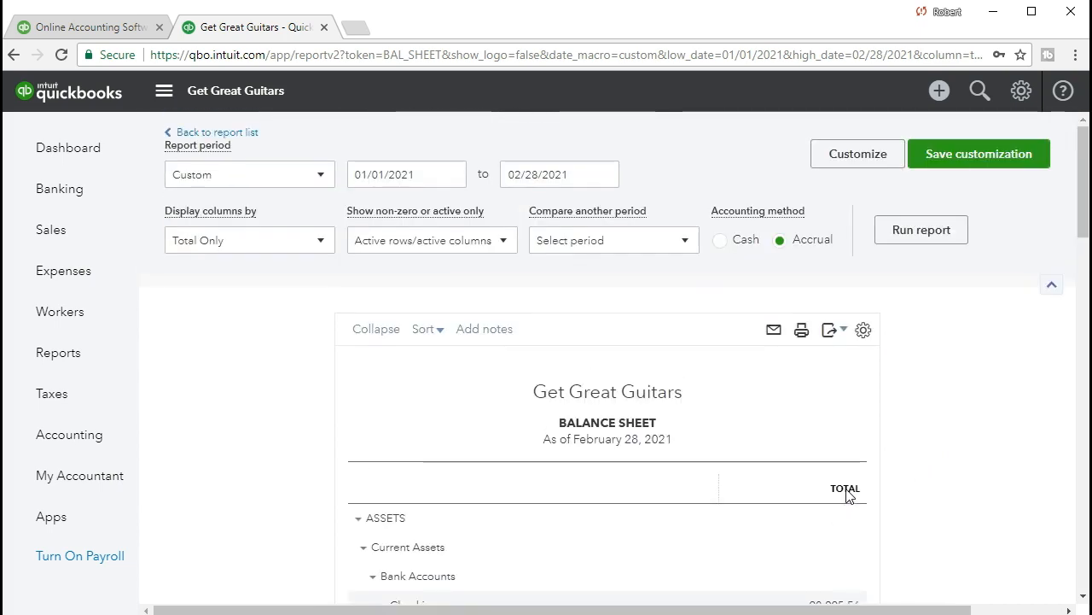
{"action": "left_click", "coordinate": [685, 240]}
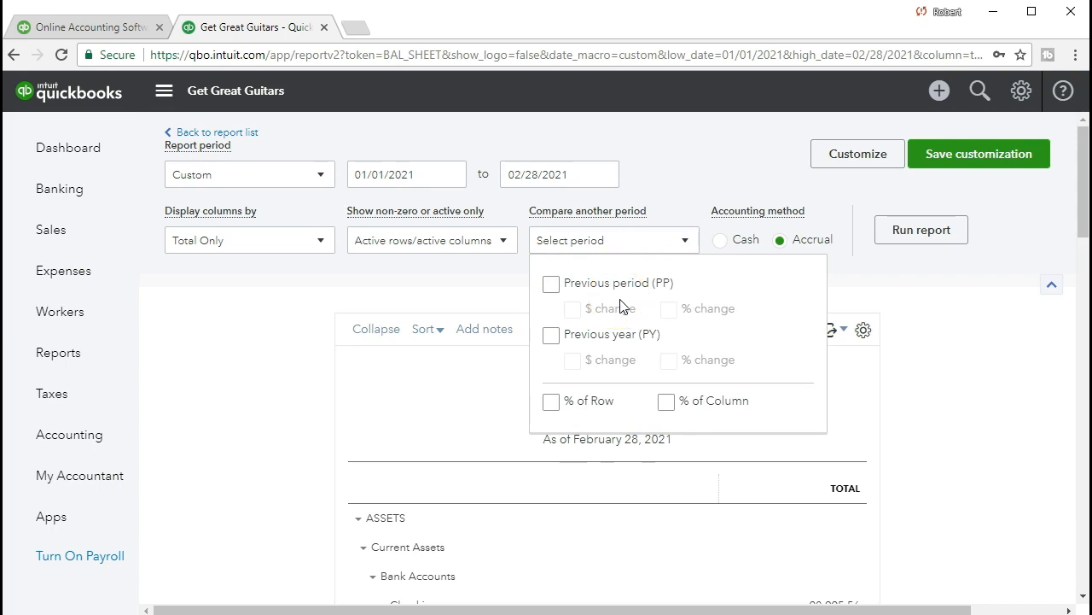
{"action": "scroll", "coordinate": [620, 305], "scroll_direction": "down", "scroll_amount": 2}
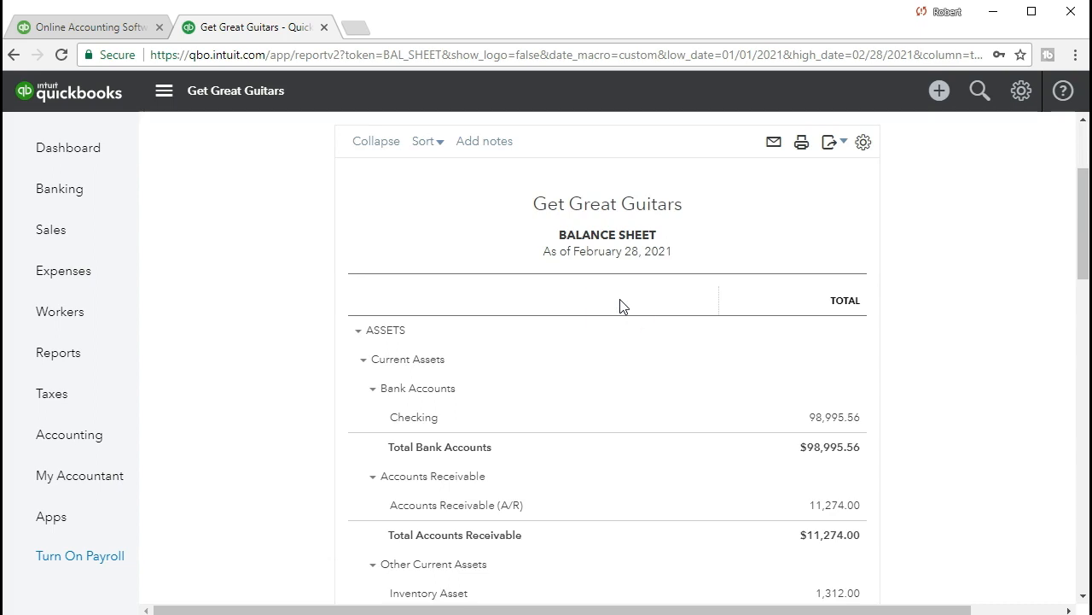
{"action": "scroll", "coordinate": [620, 306], "scroll_direction": "up", "scroll_amount": 2}
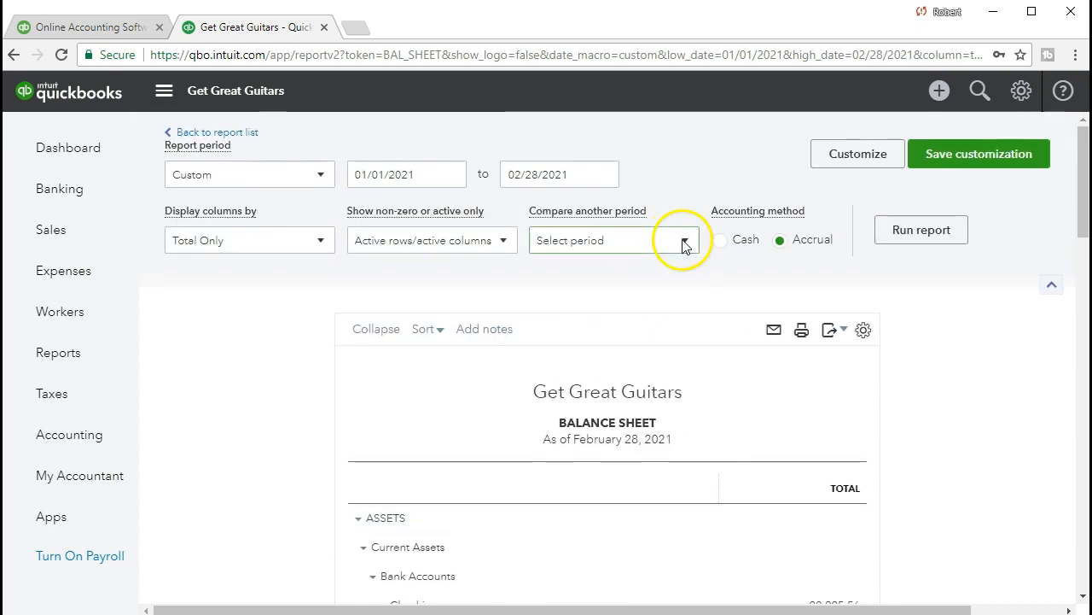
{"action": "left_click", "coordinate": [686, 244]}
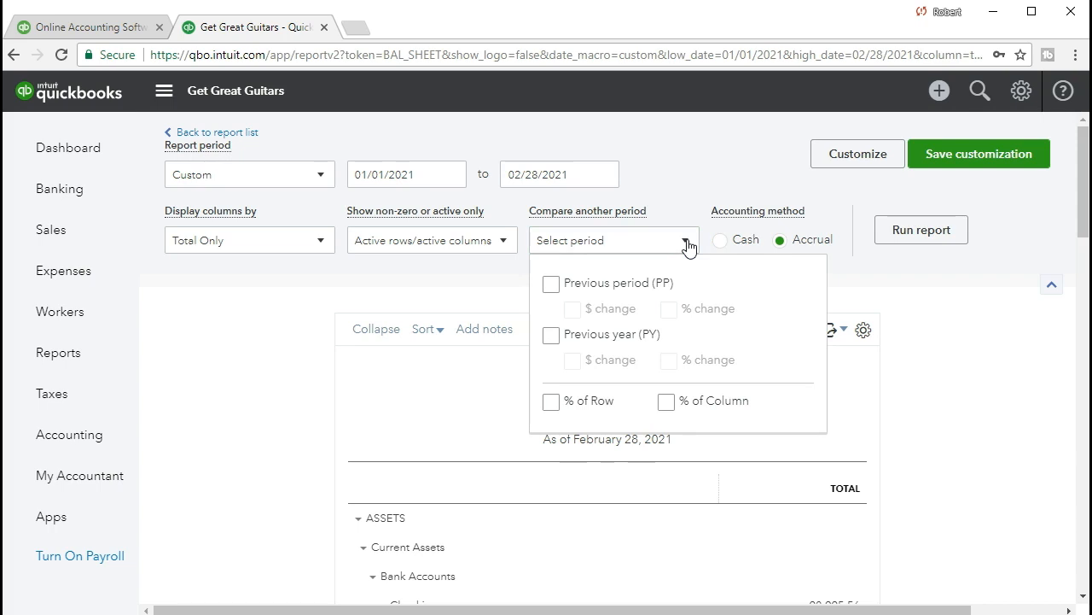
{"action": "left_click", "coordinate": [432, 175]}
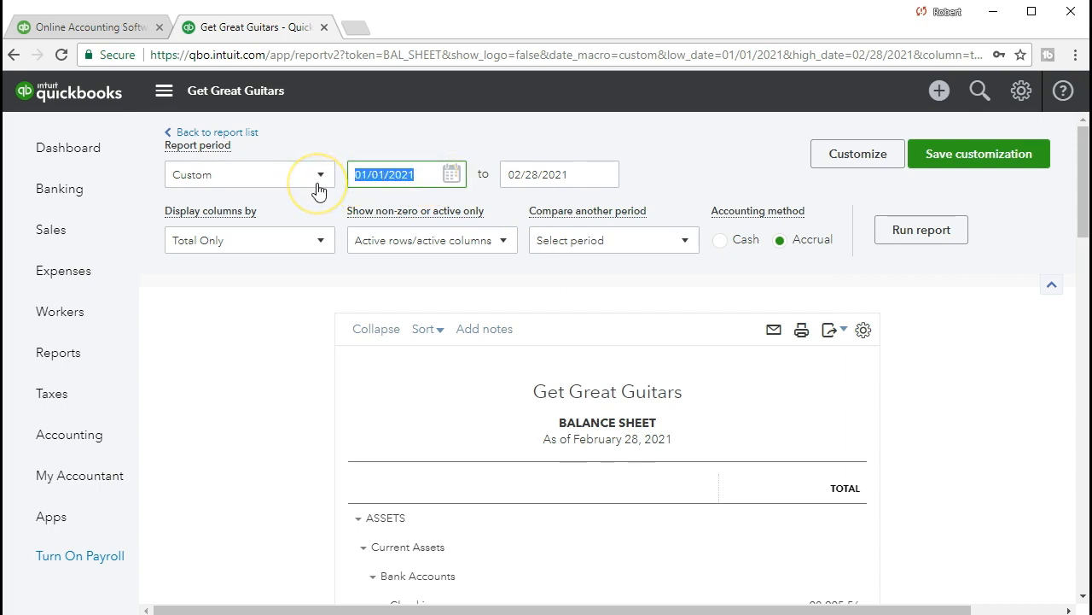
{"action": "type", "text": "02/01/2021"}
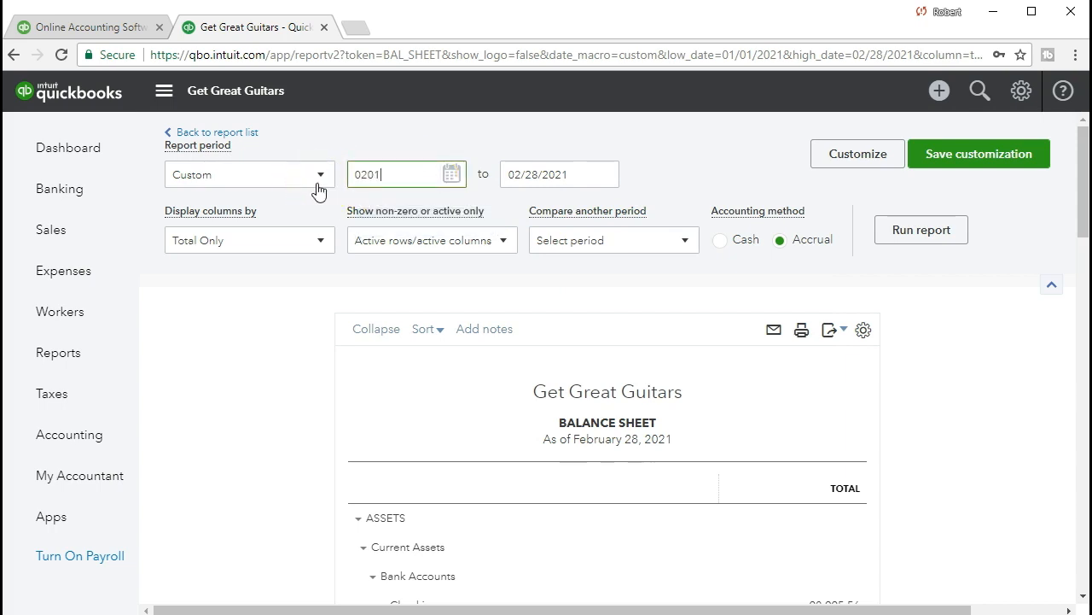
{"action": "key", "text": "Tab"}
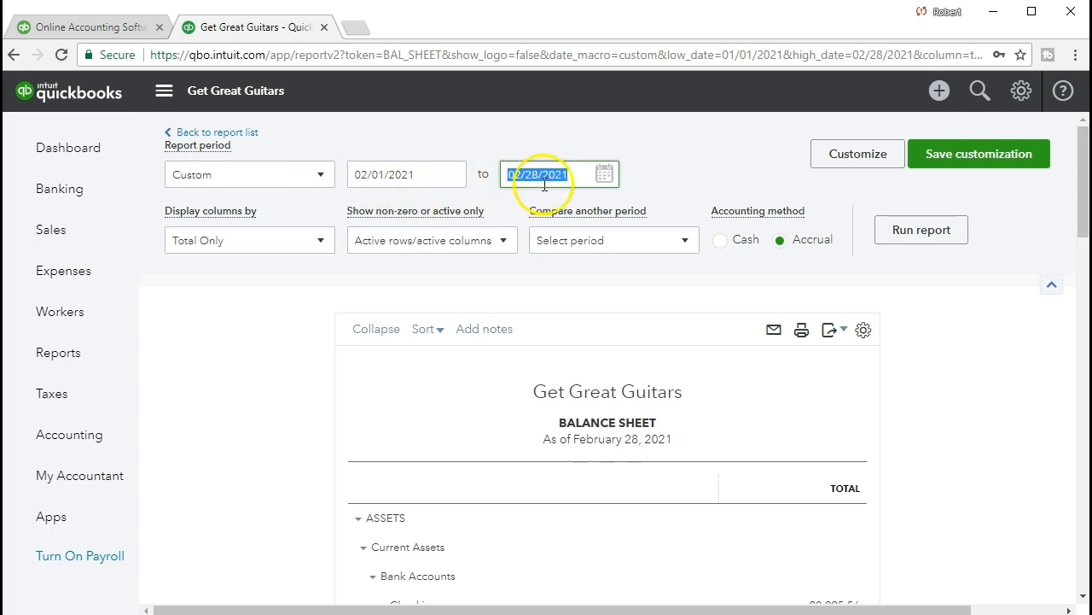
{"action": "left_click", "coordinate": [913, 239]}
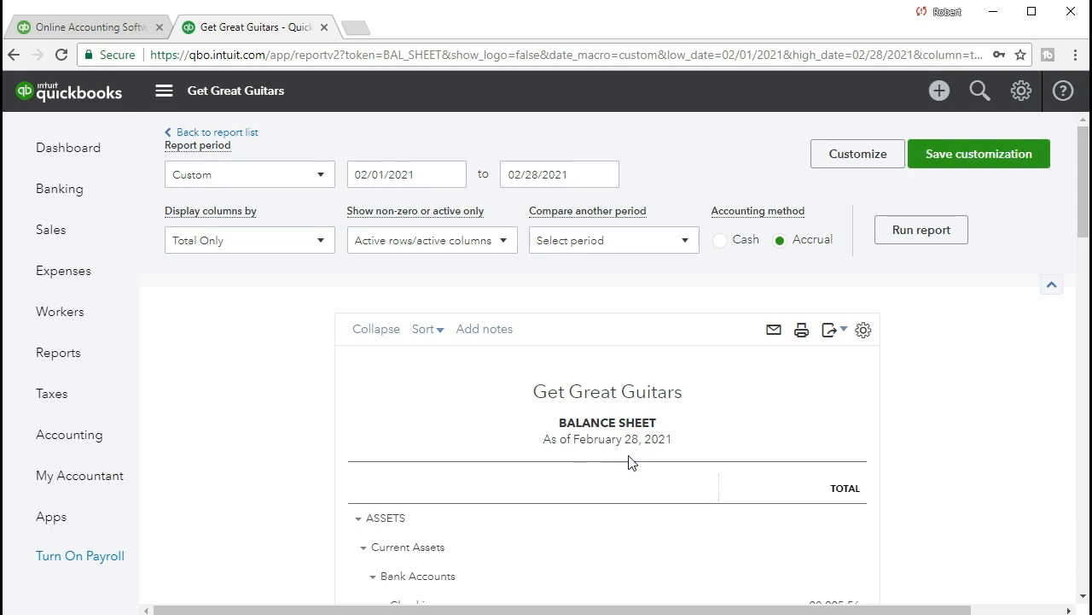
Add the Previous period (PP) comparison to the balance sheet, rerun the report and review the two date columns.
{"action": "left_click", "coordinate": [686, 242]}
{"action": "left_click", "coordinate": [551, 286]}
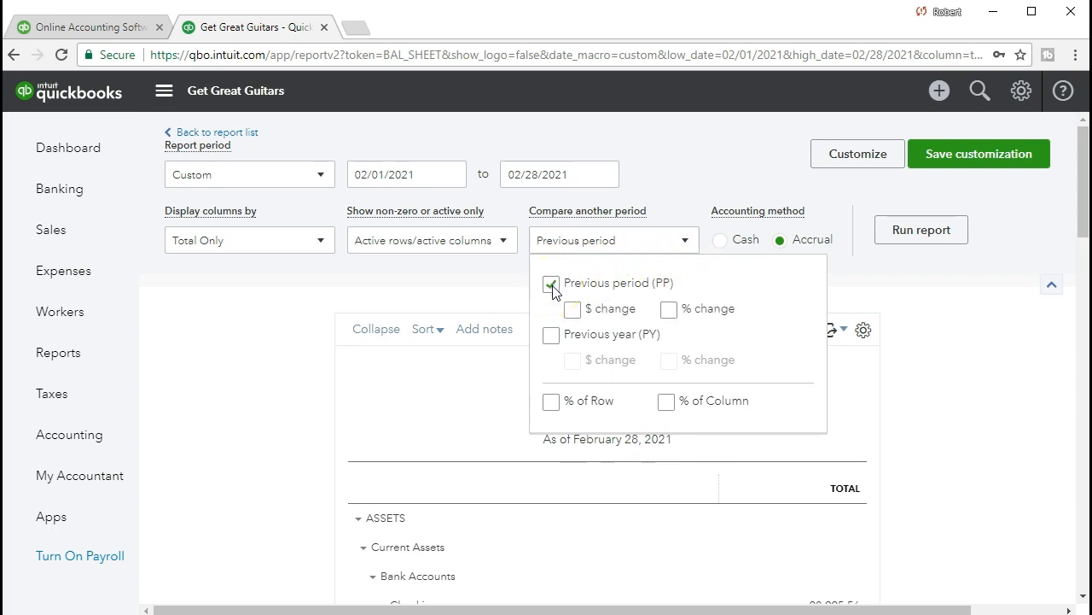
{"action": "left_click", "coordinate": [904, 233]}
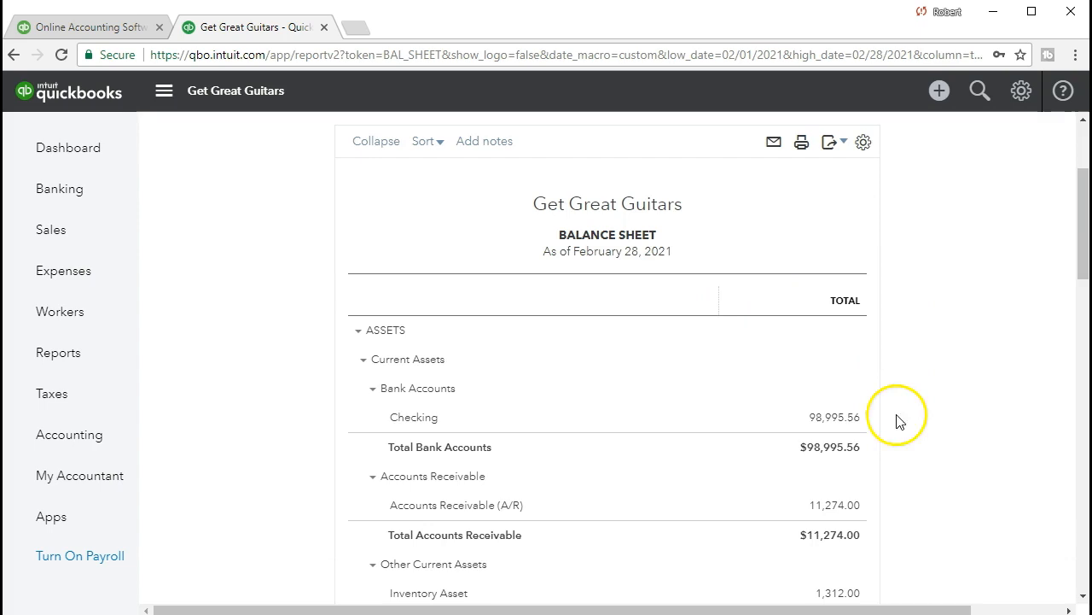
{"action": "scroll", "coordinate": [905, 512], "scroll_direction": "up", "scroll_amount": 3}
{"action": "left_click", "coordinate": [914, 241]}
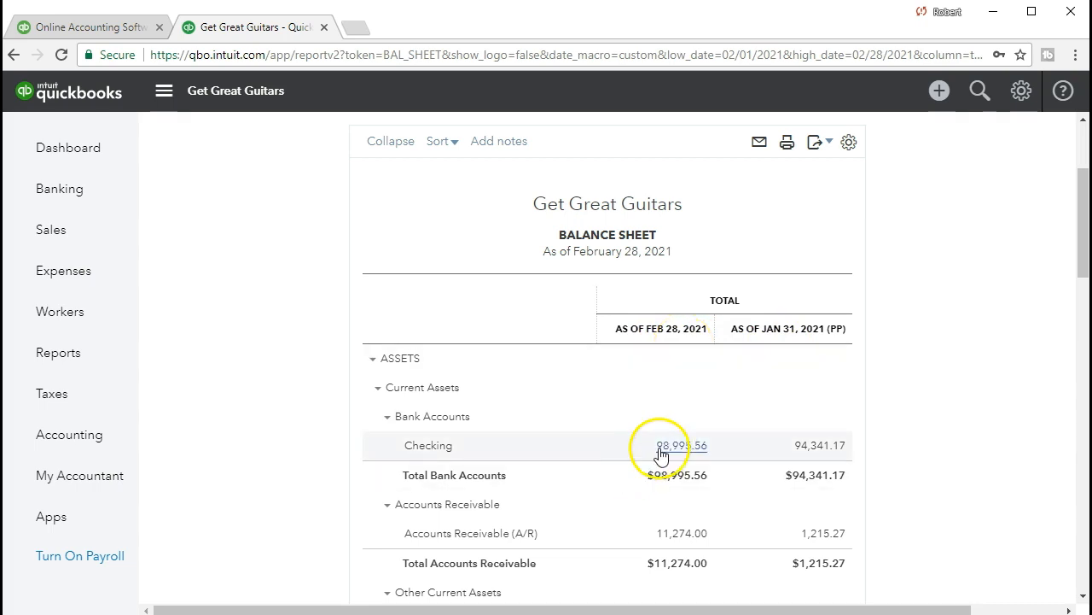
{"action": "scroll", "coordinate": [636, 483], "scroll_direction": "up", "scroll_amount": 2}
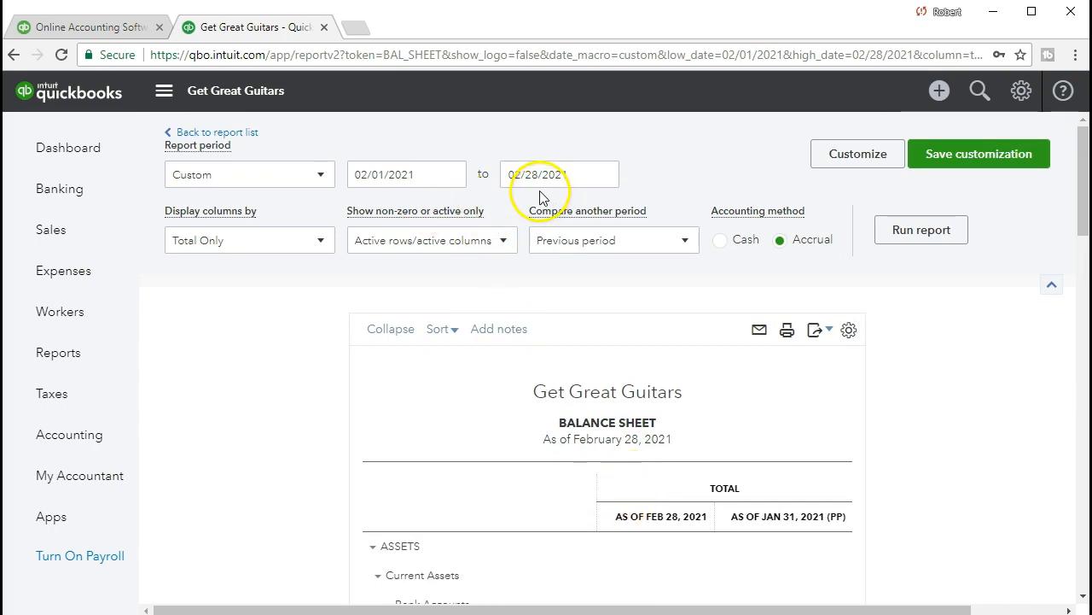
{"action": "scroll", "coordinate": [604, 485], "scroll_direction": "down", "scroll_amount": 1}
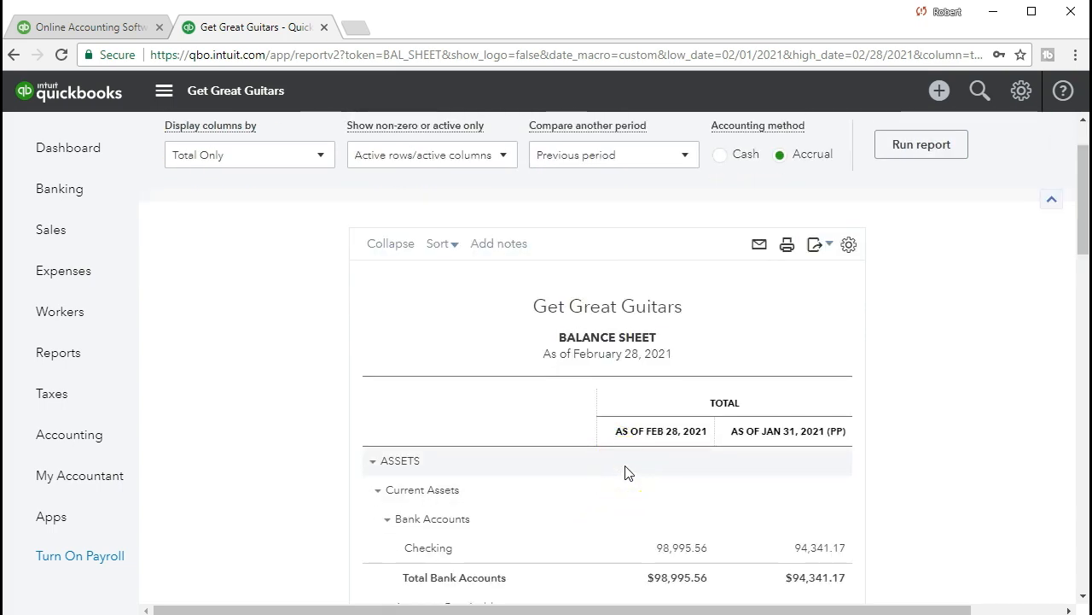
{"action": "left_click", "coordinate": [658, 453]}
{"action": "left_click", "coordinate": [731, 451]}
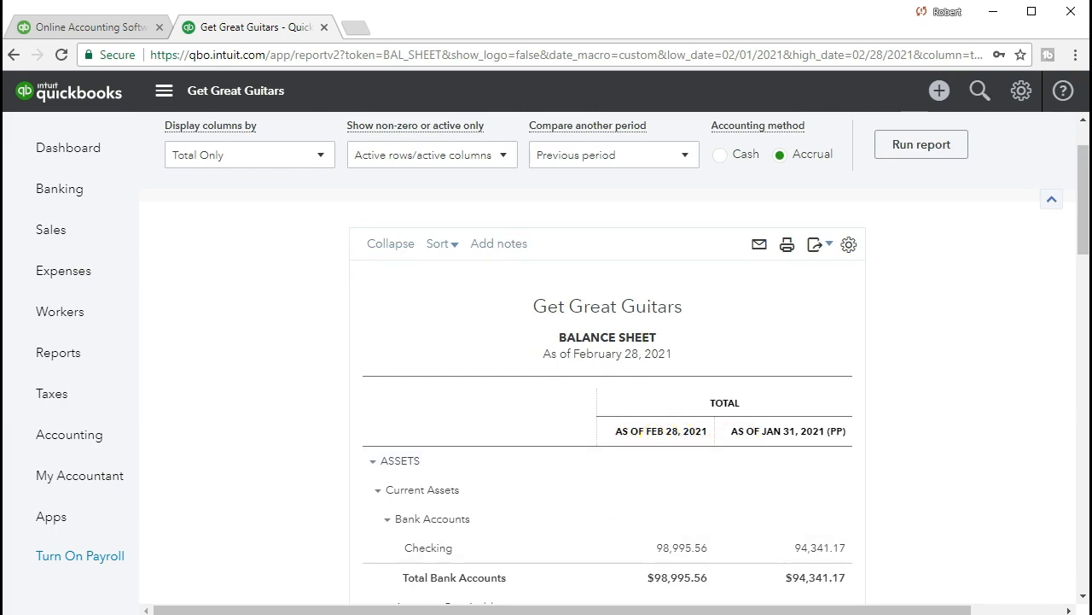
{"action": "scroll", "coordinate": [671, 524], "scroll_direction": "down", "scroll_amount": 1}
Add the $ change for the previous period comparison, rerun the report and look over the current asset changes.
{"action": "scroll", "coordinate": [670, 530], "scroll_direction": "up", "scroll_amount": 3}
{"action": "left_click", "coordinate": [684, 248]}
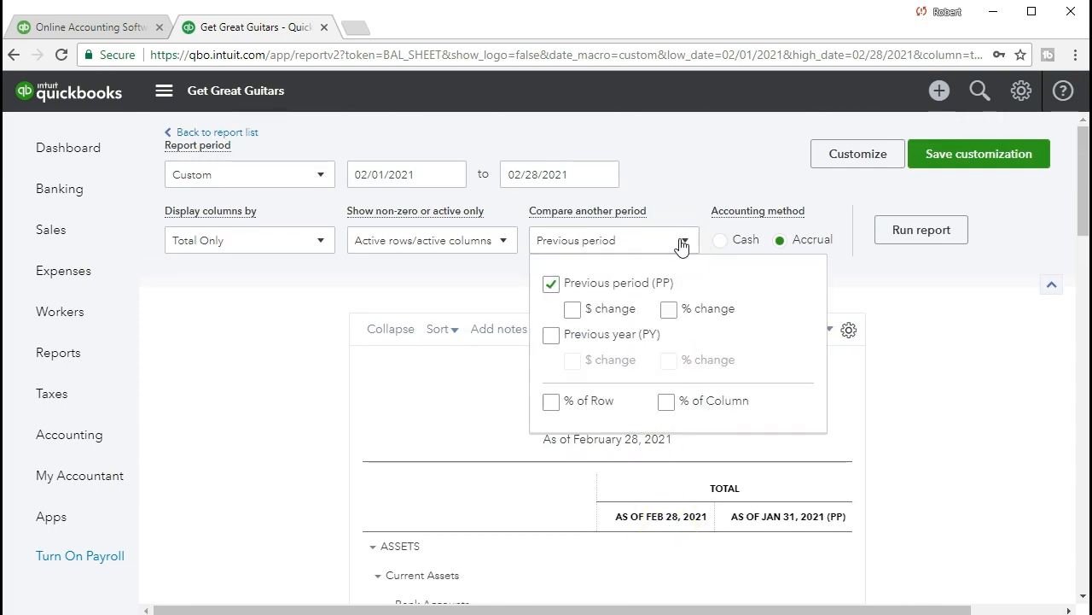
{"action": "left_click", "coordinate": [572, 310]}
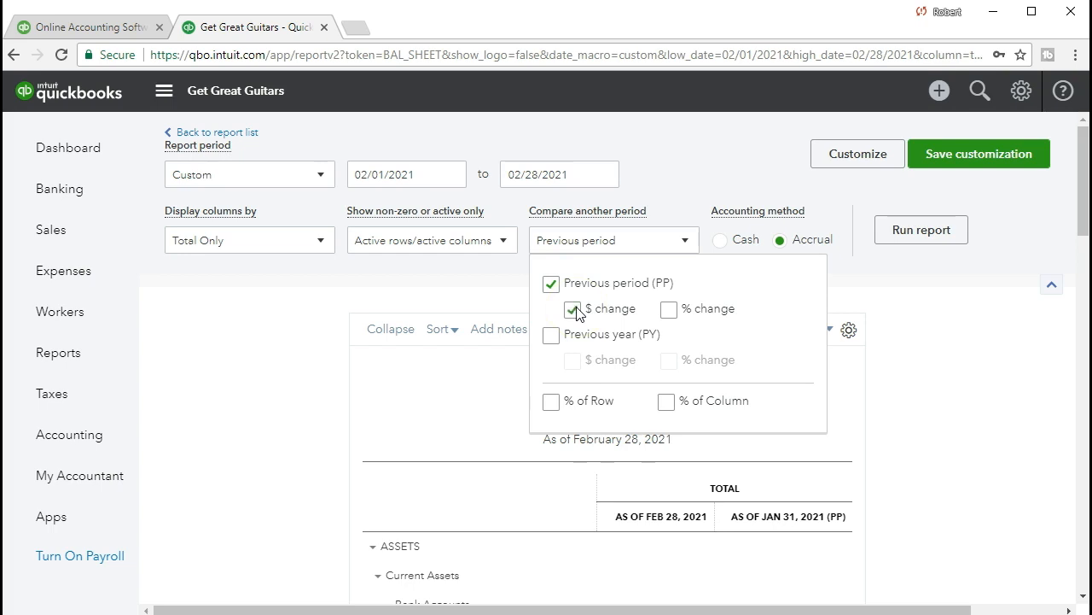
{"action": "left_click", "coordinate": [913, 232]}
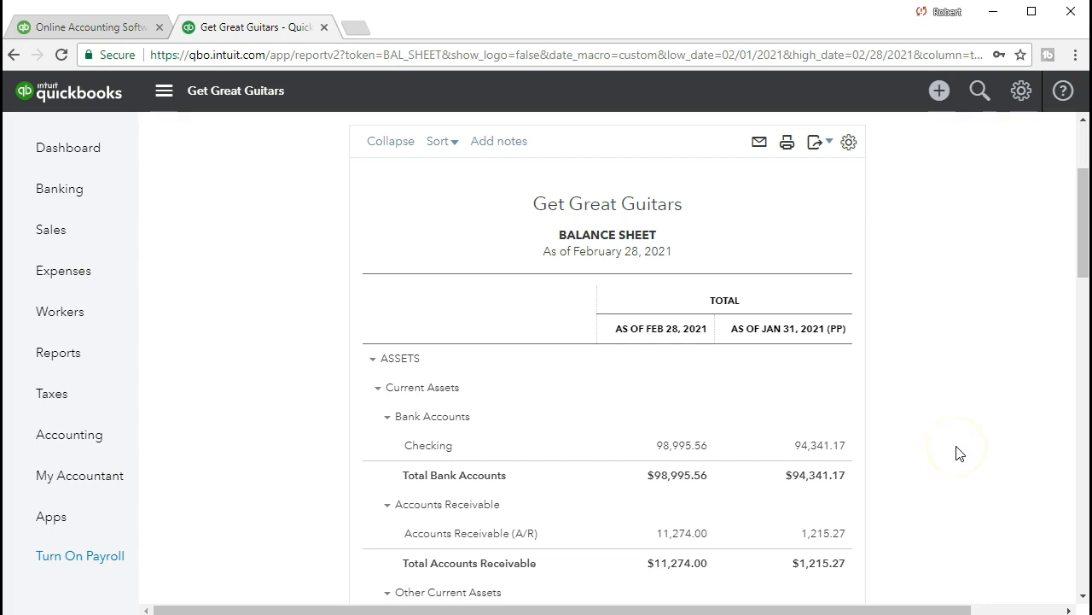
{"action": "scroll", "coordinate": [955, 450], "scroll_direction": "up", "scroll_amount": 3}
{"action": "left_click", "coordinate": [912, 220]}
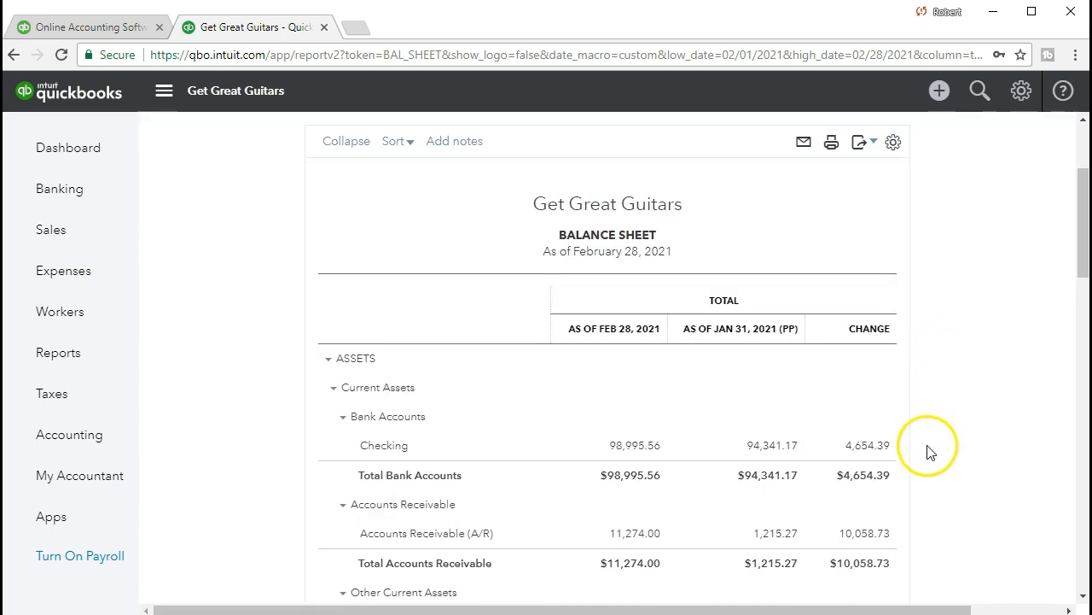
{"action": "scroll", "coordinate": [931, 453], "scroll_direction": "down", "scroll_amount": 1}
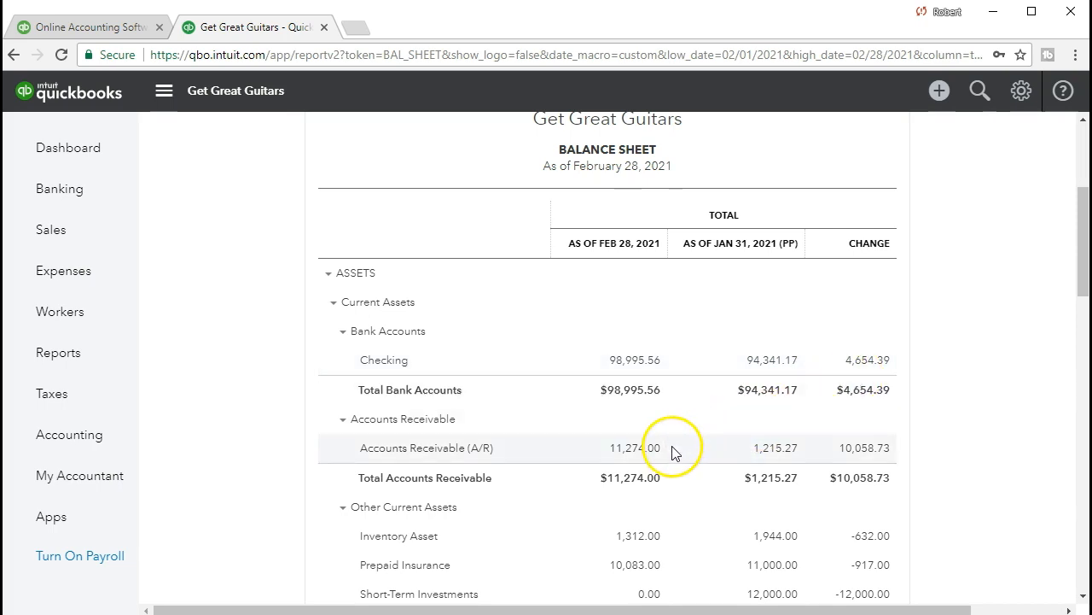
{"action": "scroll", "coordinate": [775, 468], "scroll_direction": "down", "scroll_amount": 2}
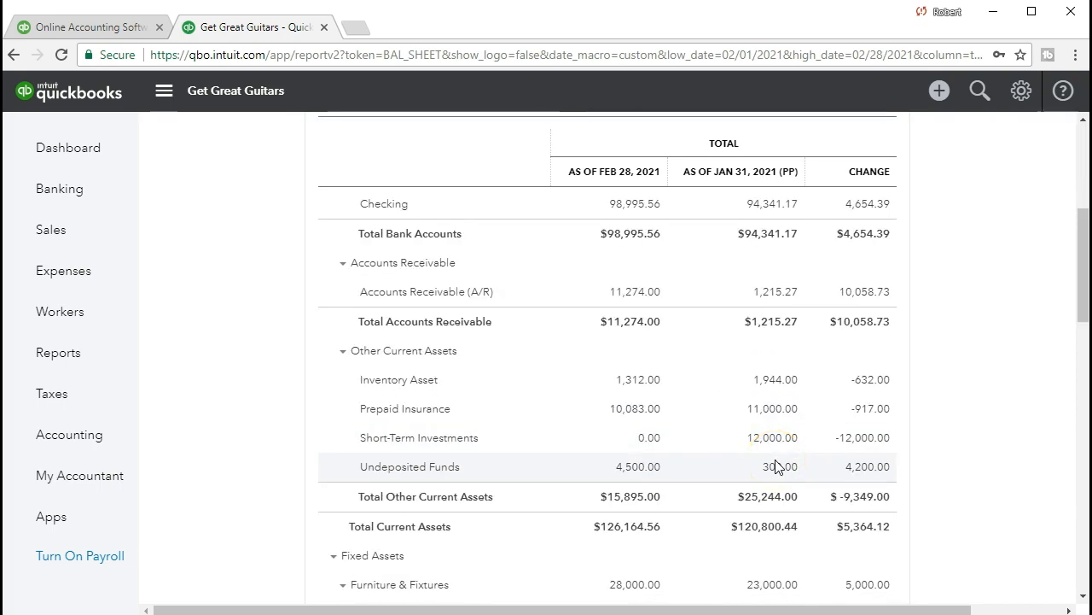
Add the % change for the previous period comparison, rerun the report and look over the current asset percentages.
{"action": "scroll", "coordinate": [775, 468], "scroll_direction": "up", "scroll_amount": 4}
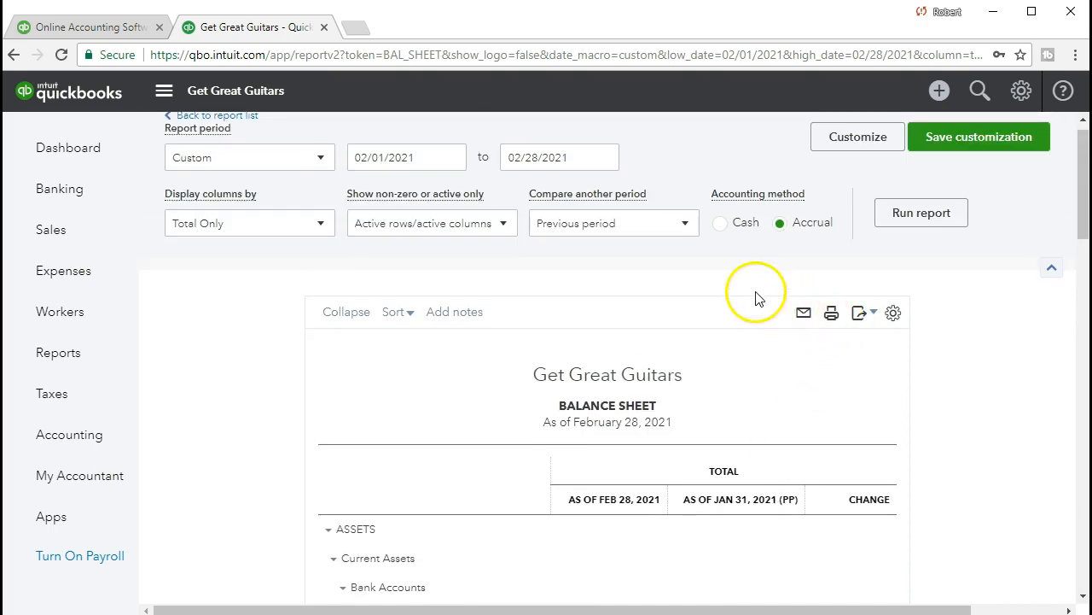
{"action": "left_click", "coordinate": [686, 226]}
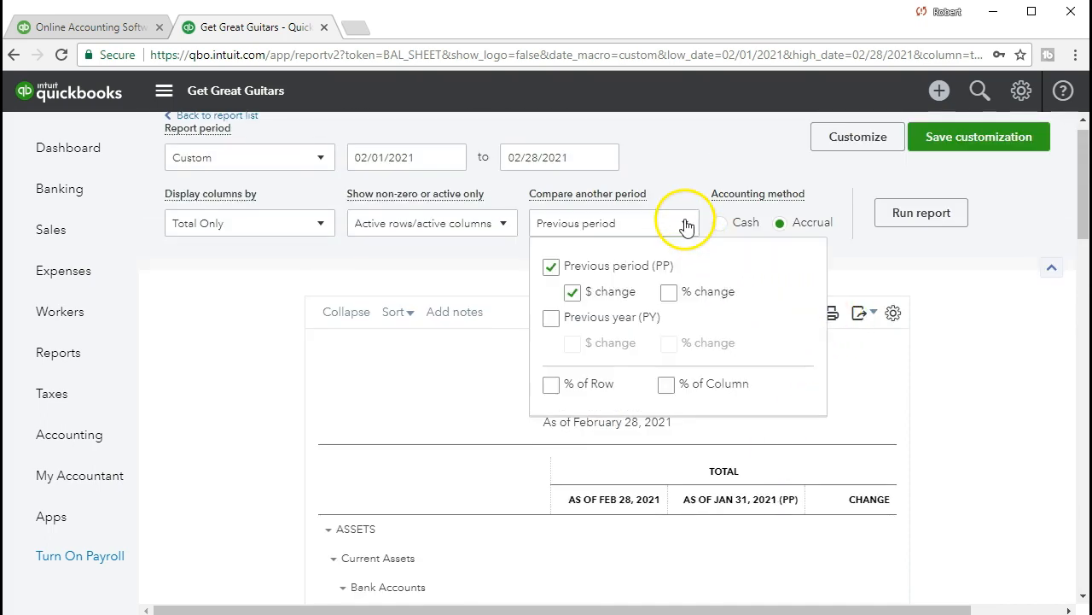
{"action": "left_click", "coordinate": [669, 293]}
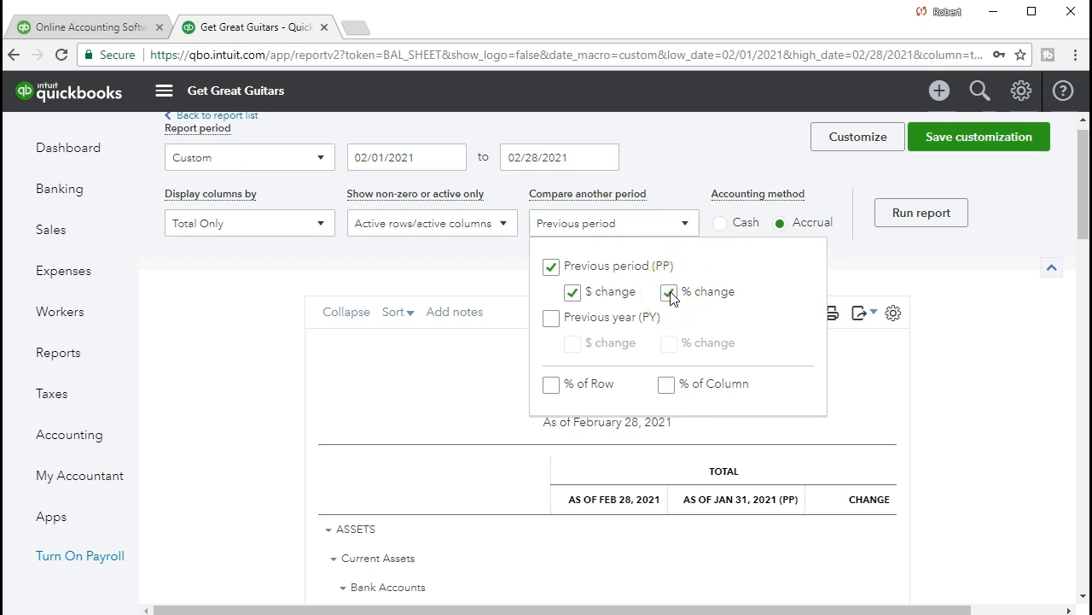
{"action": "left_click", "coordinate": [909, 219]}
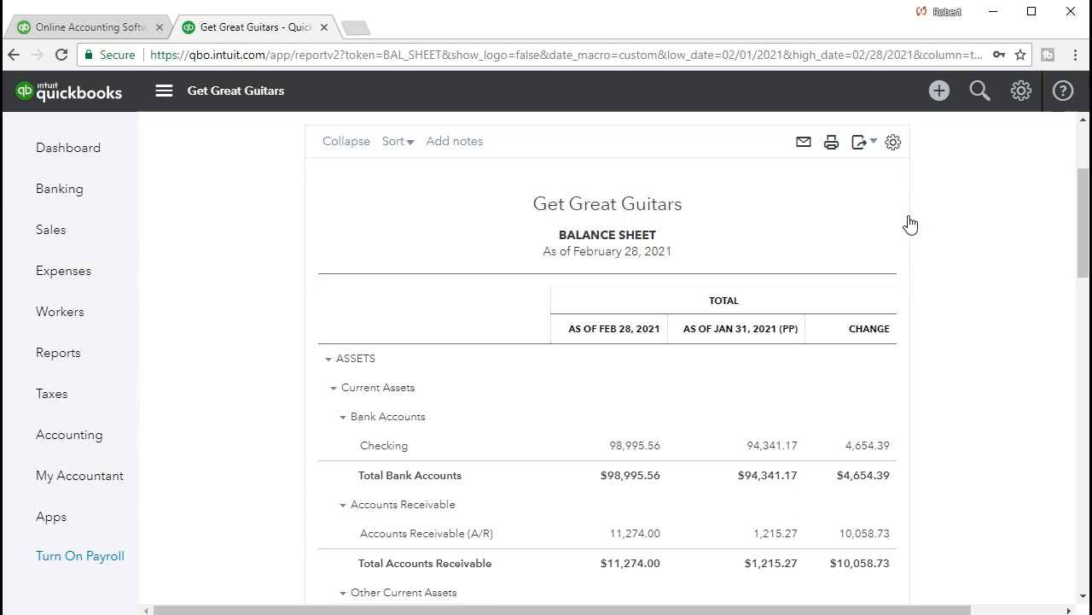
{"action": "scroll", "coordinate": [903, 298], "scroll_direction": "up", "scroll_amount": 2}
{"action": "left_click", "coordinate": [905, 215]}
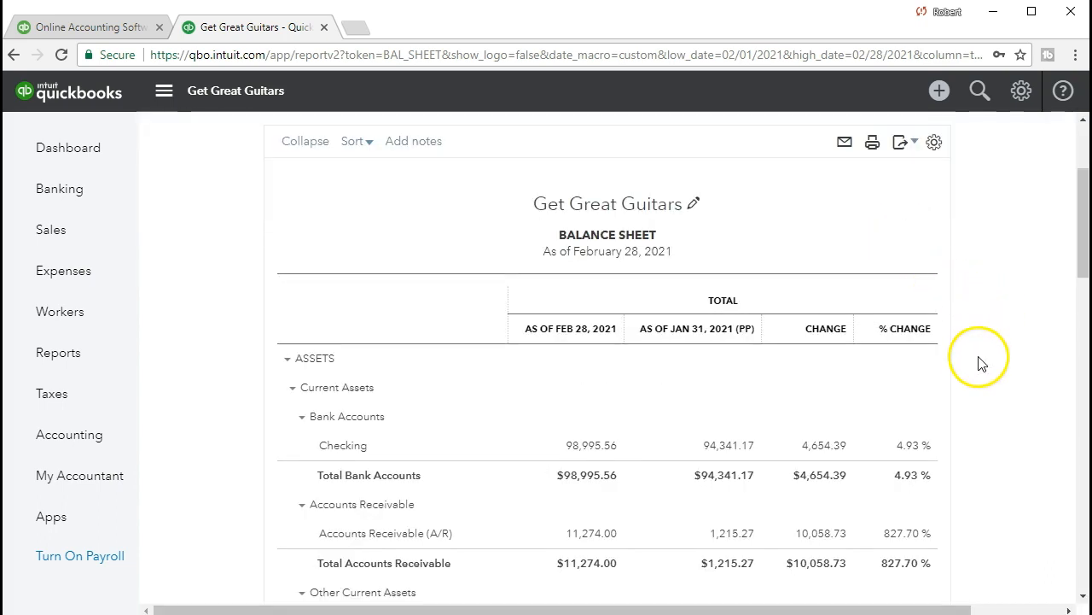
{"action": "scroll", "coordinate": [980, 365], "scroll_direction": "down", "scroll_amount": 1}
{"action": "scroll", "coordinate": [980, 378], "scroll_direction": "down", "scroll_amount": 2}
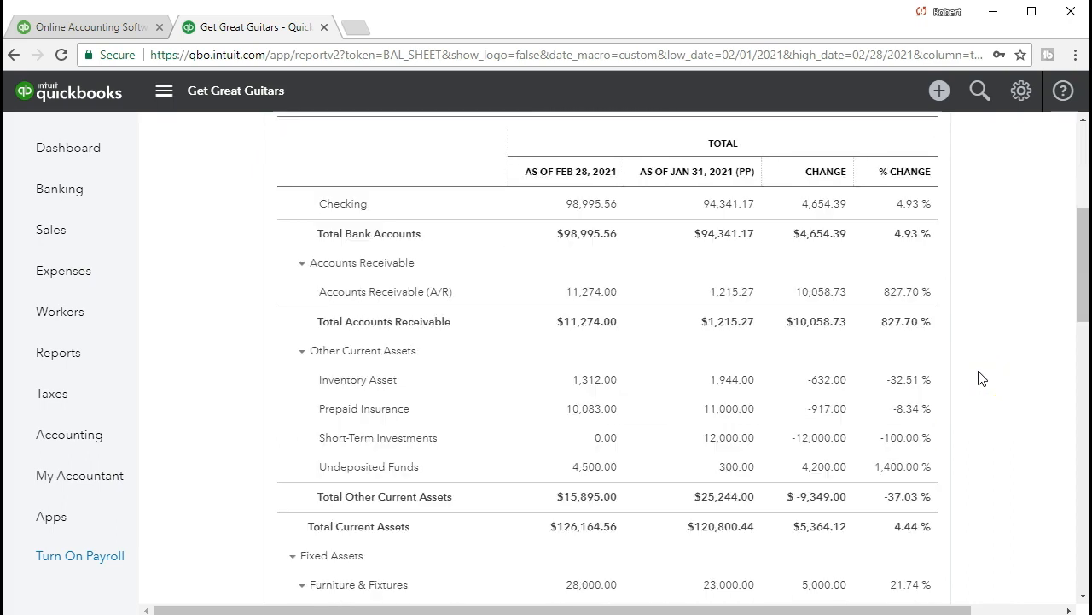
{"action": "scroll", "coordinate": [893, 353], "scroll_direction": "up", "scroll_amount": 2}
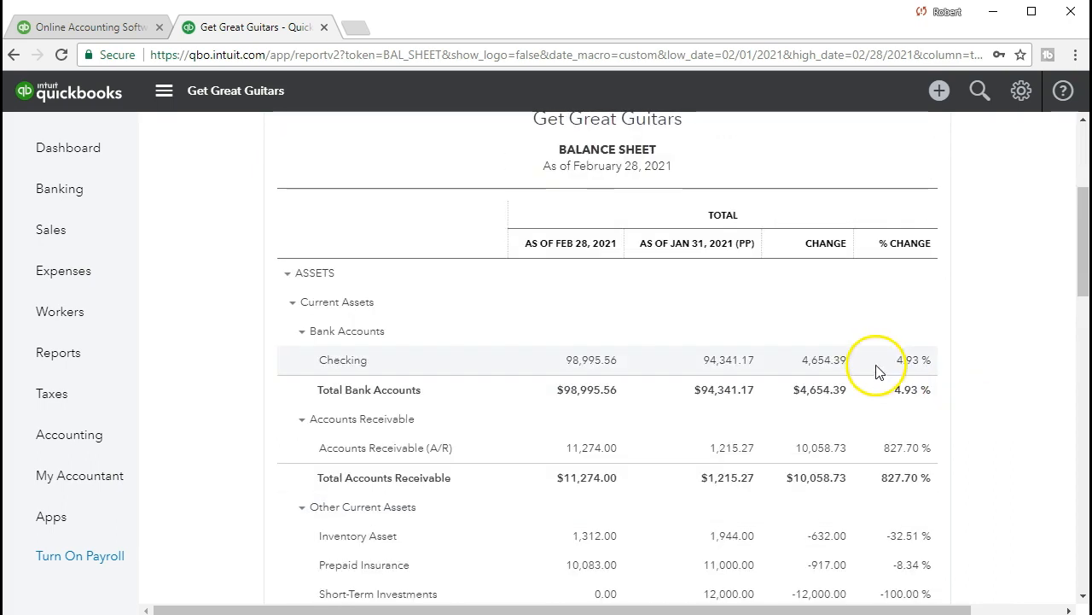
Switch to the Calculator and subtract the January 31 checking balance, 94,341.17, from the February 28 balance, 98,995.56.
{"action": "left_click", "coordinate": [846, 364]}
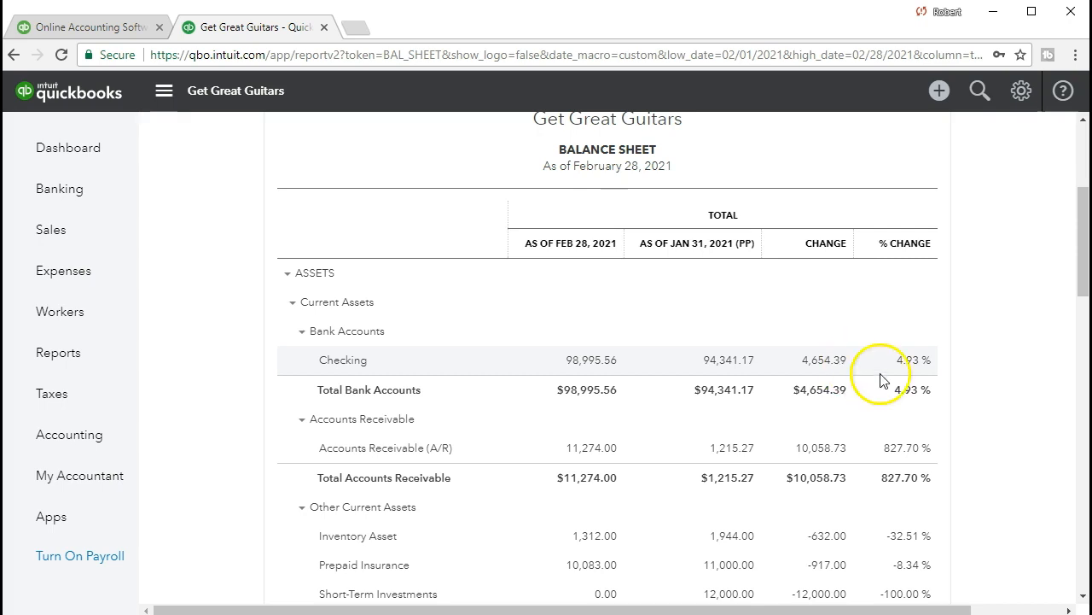
{"action": "key", "text": "alt+Tab"}
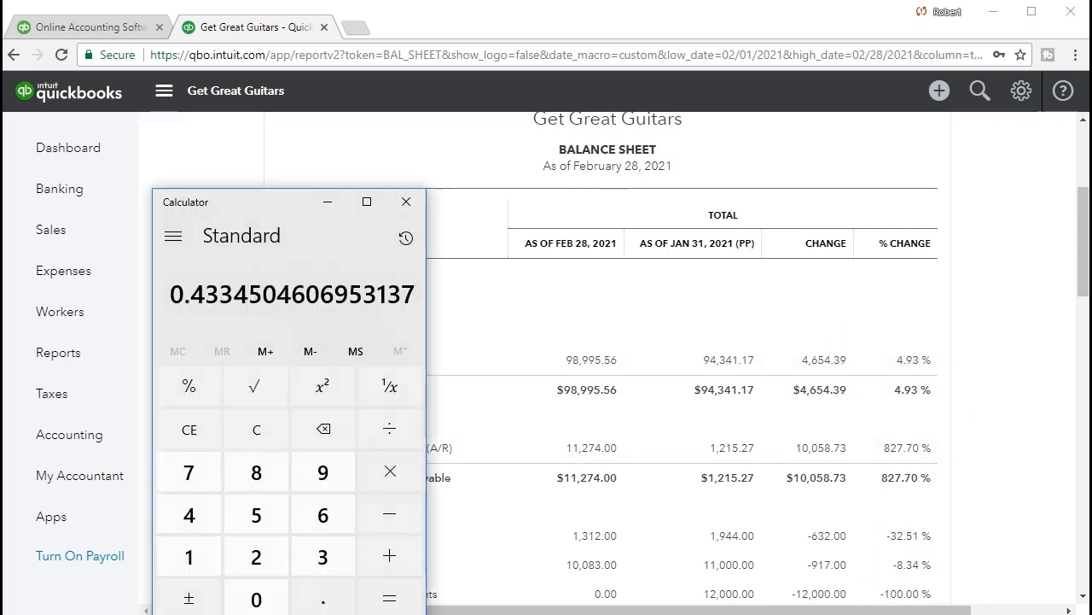
{"action": "left_click", "coordinate": [314, 437]}
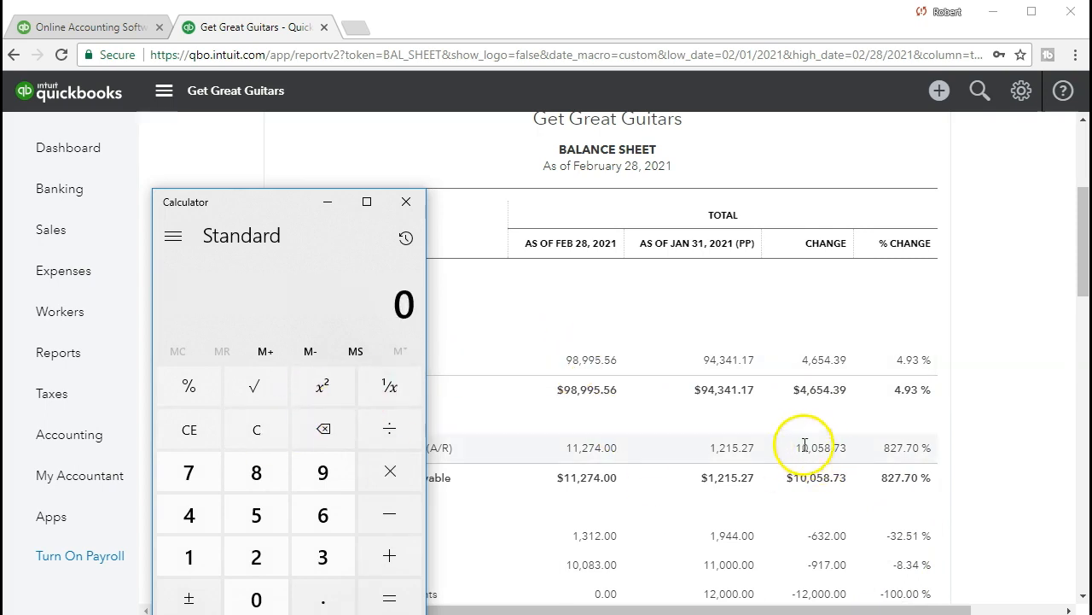
{"action": "type", "text": "98995.56 "}
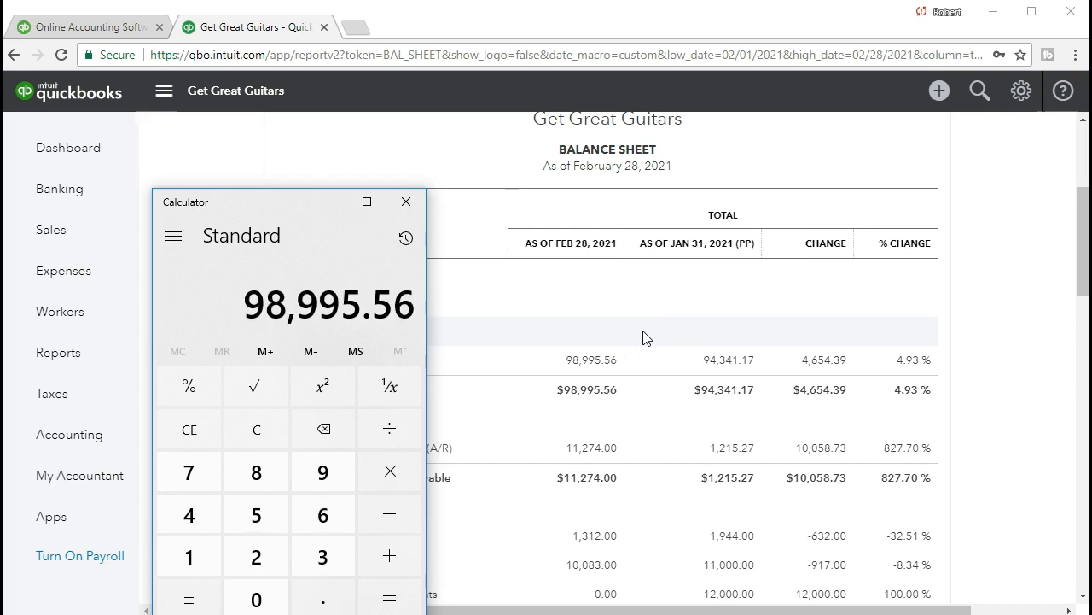
{"action": "type", "text": "- 94,341"}
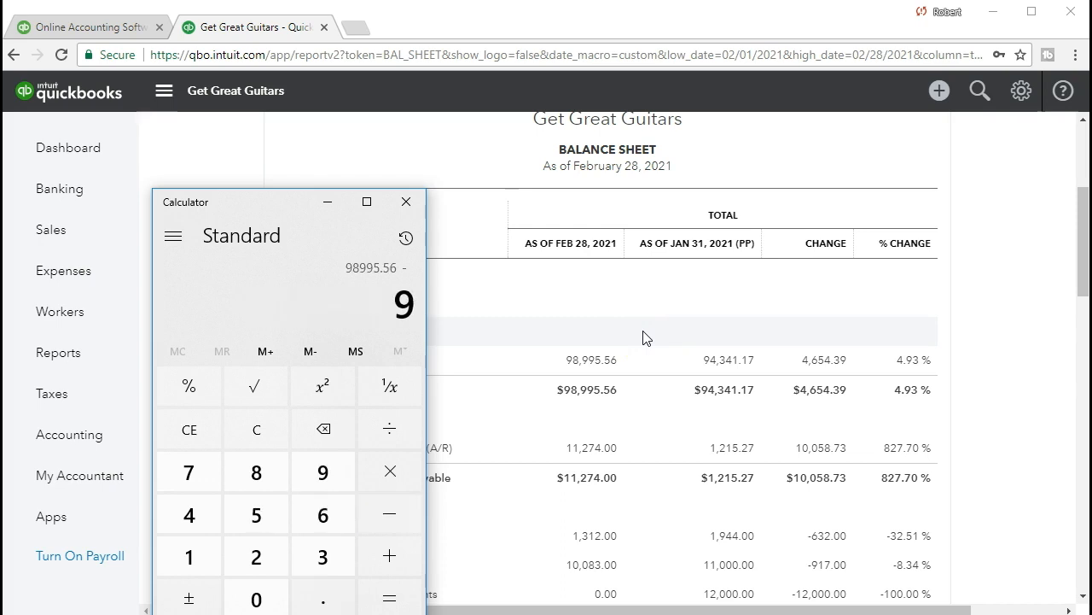
{"action": "type", "text": ".17"}
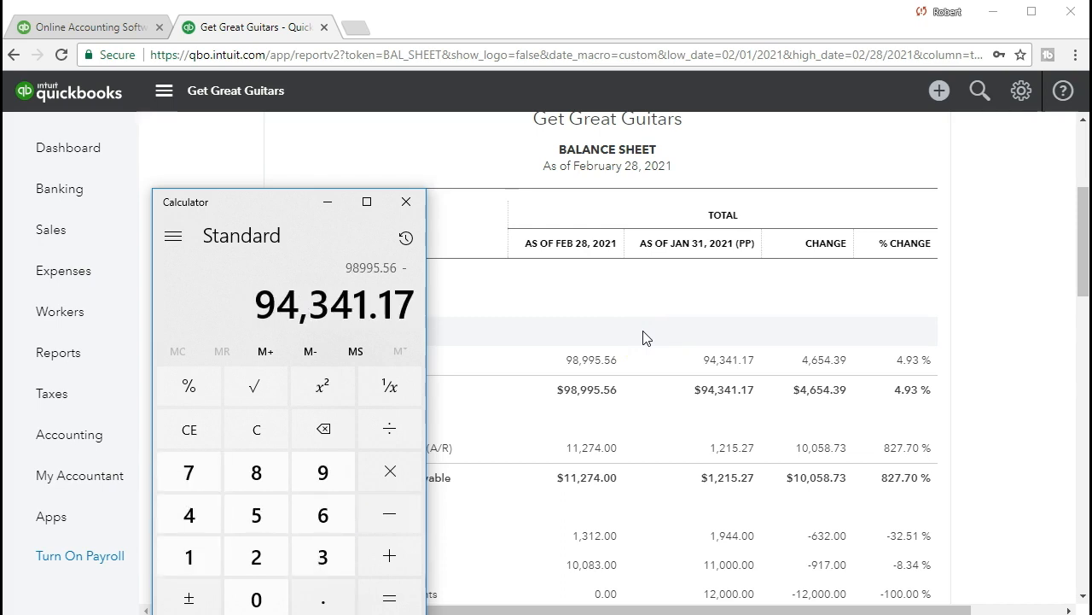
{"action": "key", "text": "Return"}
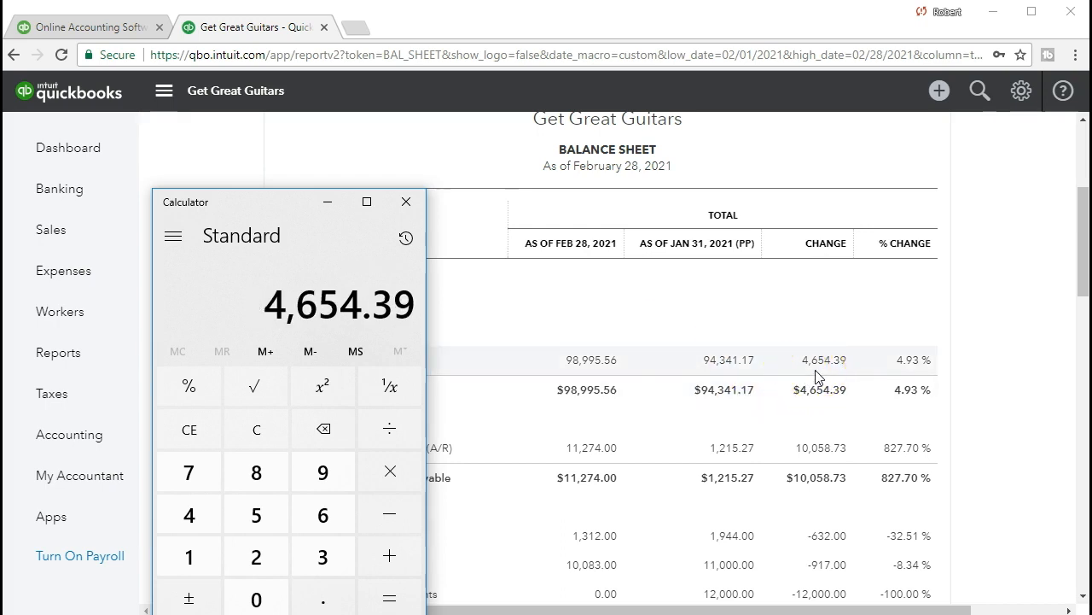
Divide the checking difference by 94,341.17 to verify its % change, and close the Calculator.
{"action": "key", "text": "slash"}
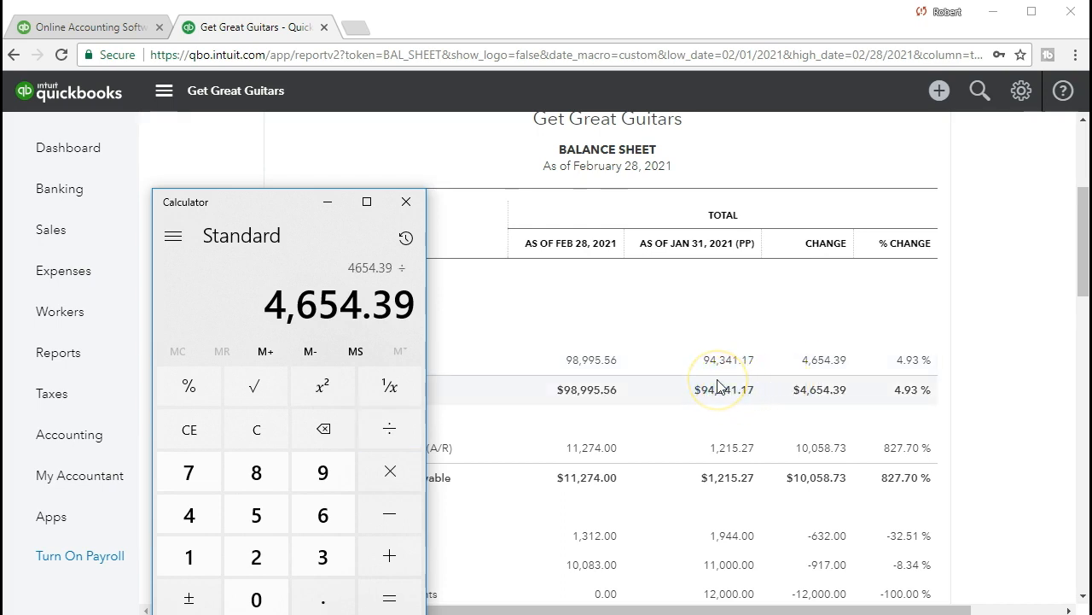
{"action": "type", "text": "94341.17"}
{"action": "key", "text": "Return"}
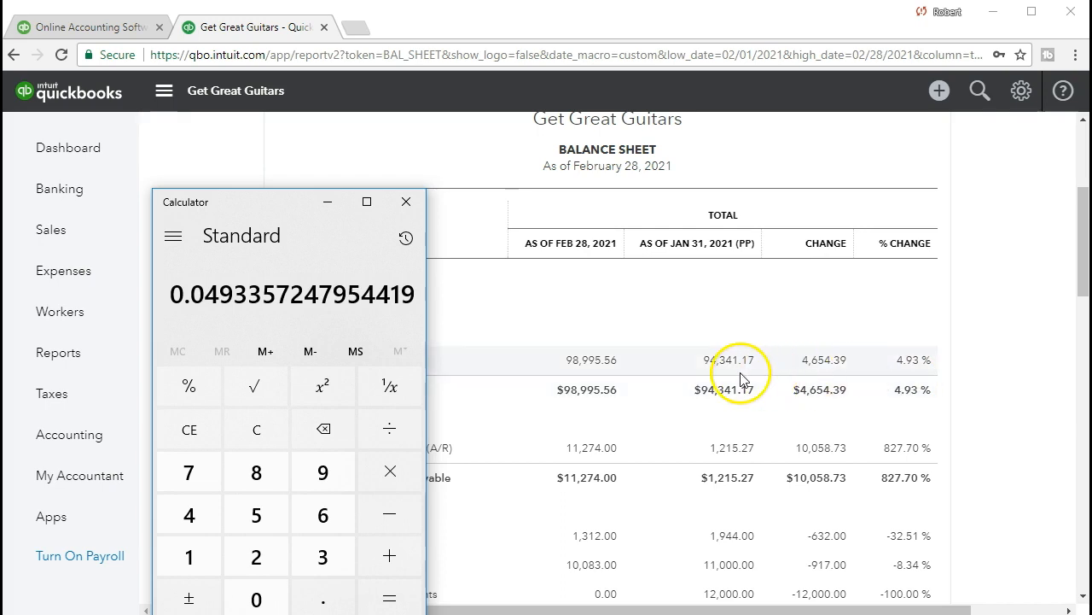
{"action": "left_click", "coordinate": [394, 203]}
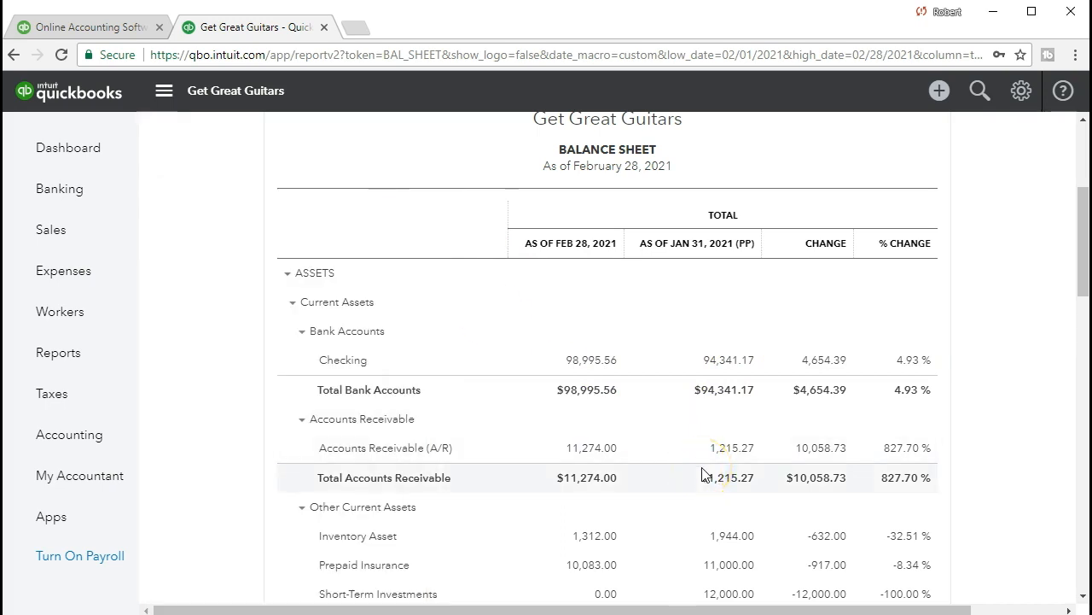
Remove the Previous period (PP) comparison from the balance sheet and rerun the report.
{"action": "scroll", "coordinate": [704, 475], "scroll_direction": "up", "scroll_amount": 3}
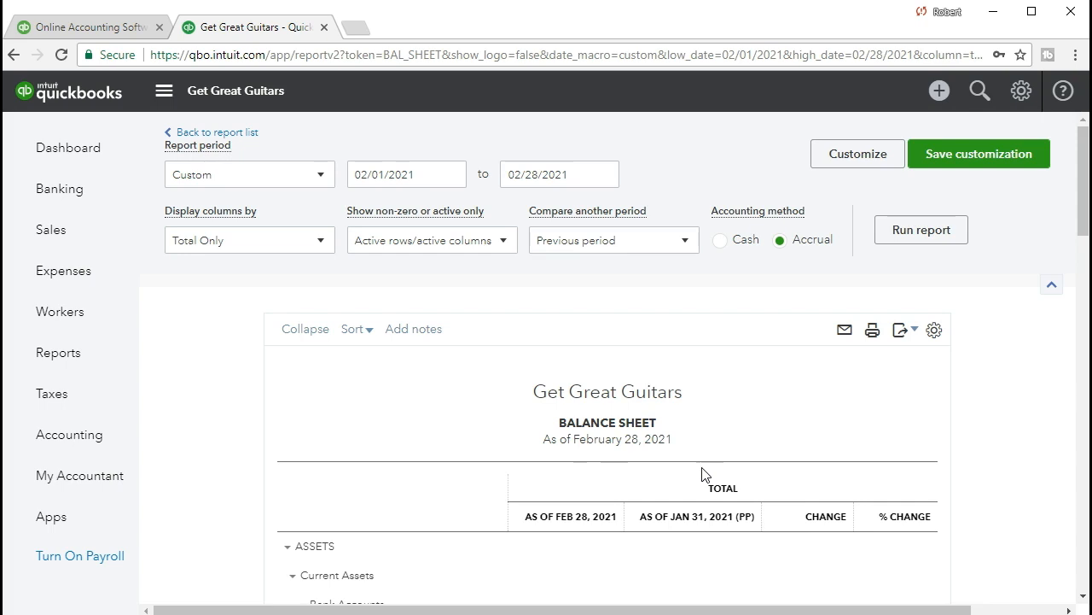
{"action": "left_click", "coordinate": [681, 368]}
{"action": "left_click", "coordinate": [686, 244]}
{"action": "left_click", "coordinate": [551, 284]}
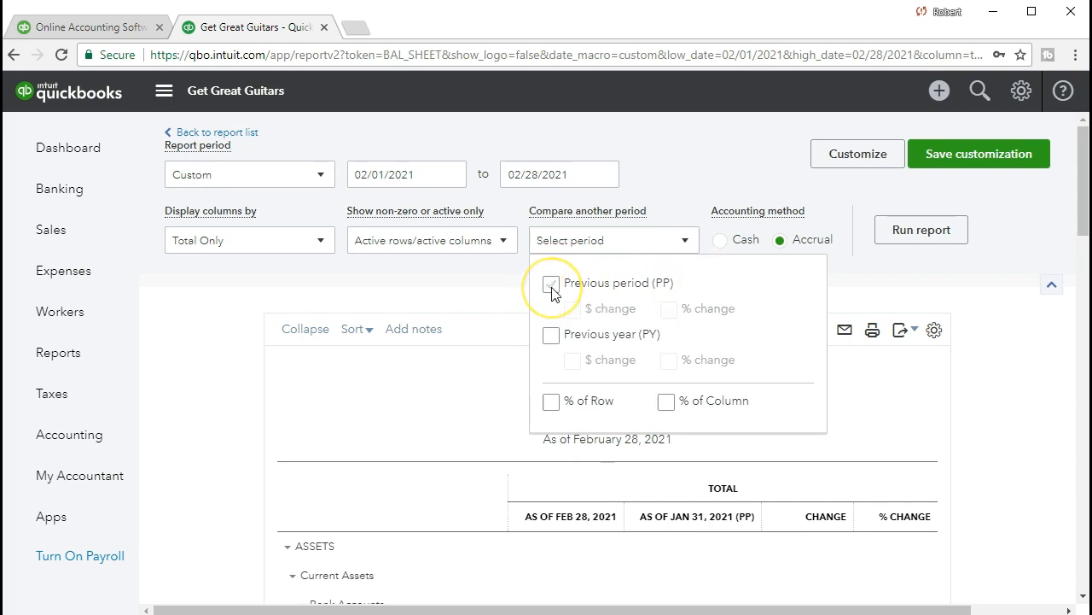
{"action": "left_click", "coordinate": [897, 241]}
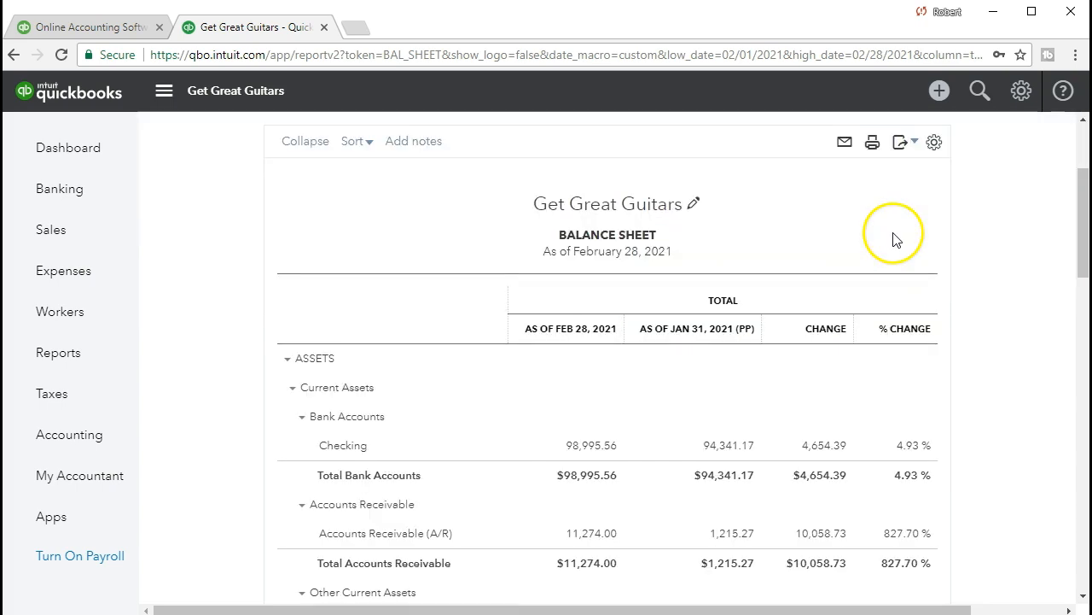
{"action": "scroll", "coordinate": [811, 384], "scroll_direction": "up", "scroll_amount": 3}
{"action": "left_click", "coordinate": [895, 240]}
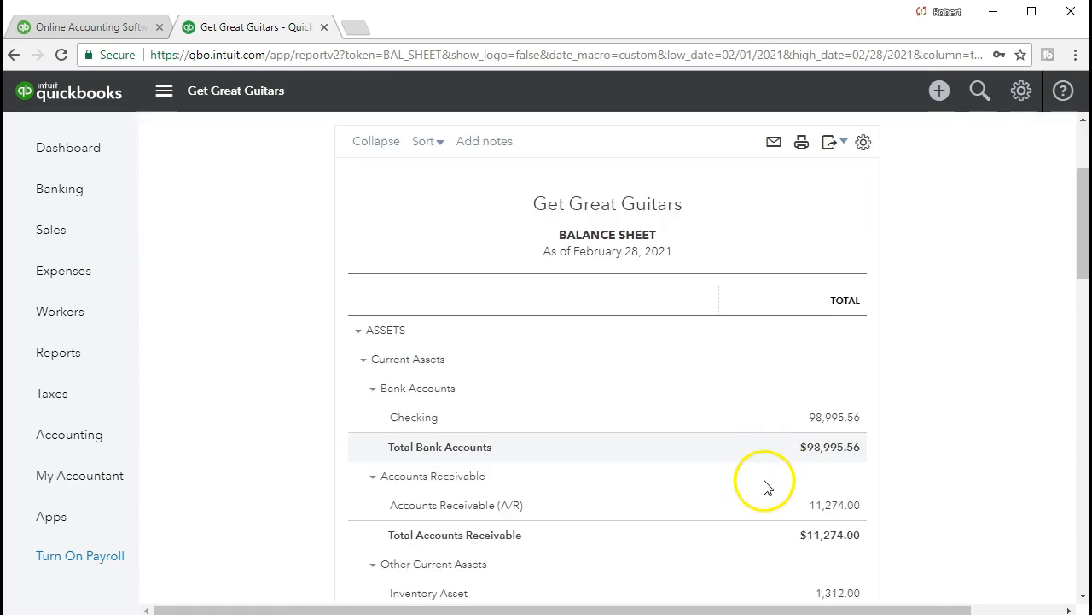
Open the balance sheet's report customization and set its general report period to All Dates.
{"action": "scroll", "coordinate": [751, 498], "scroll_direction": "up", "scroll_amount": 2}
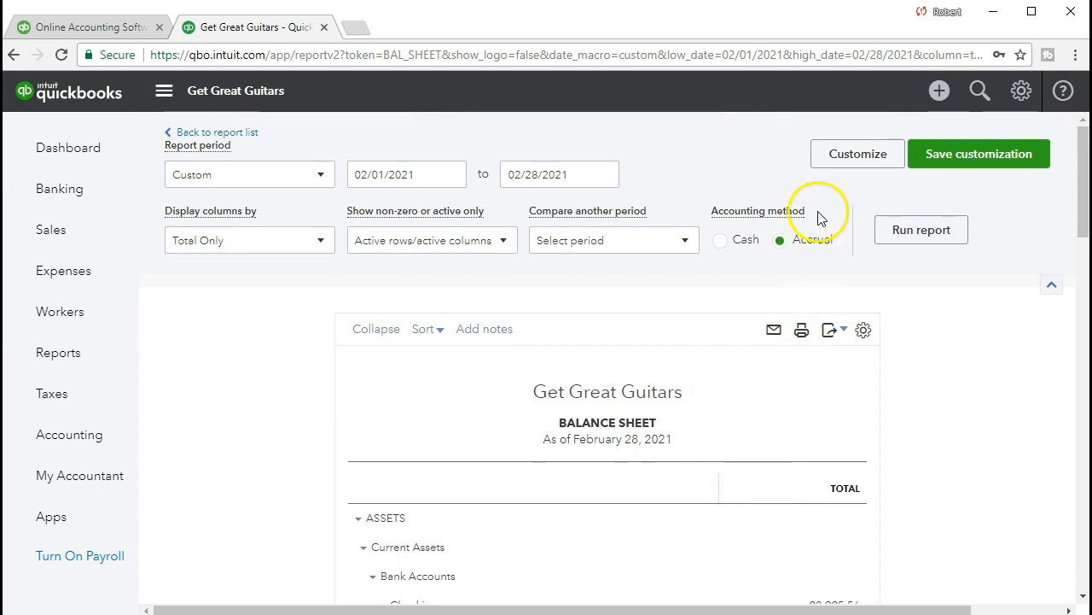
{"action": "left_click", "coordinate": [832, 167]}
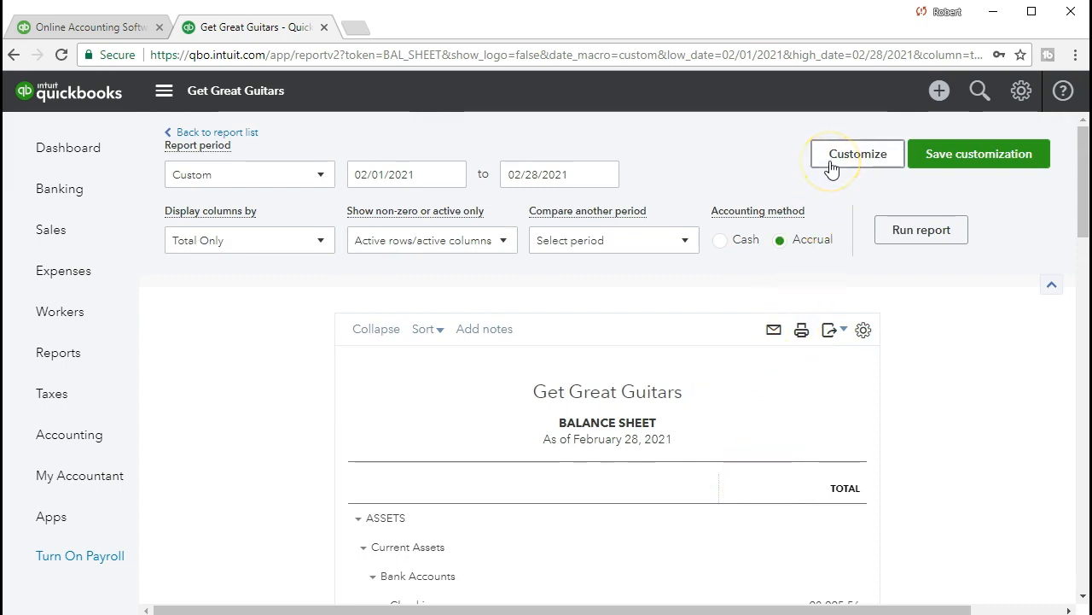
{"action": "left_click", "coordinate": [778, 260]}
{"action": "left_click", "coordinate": [821, 164]}
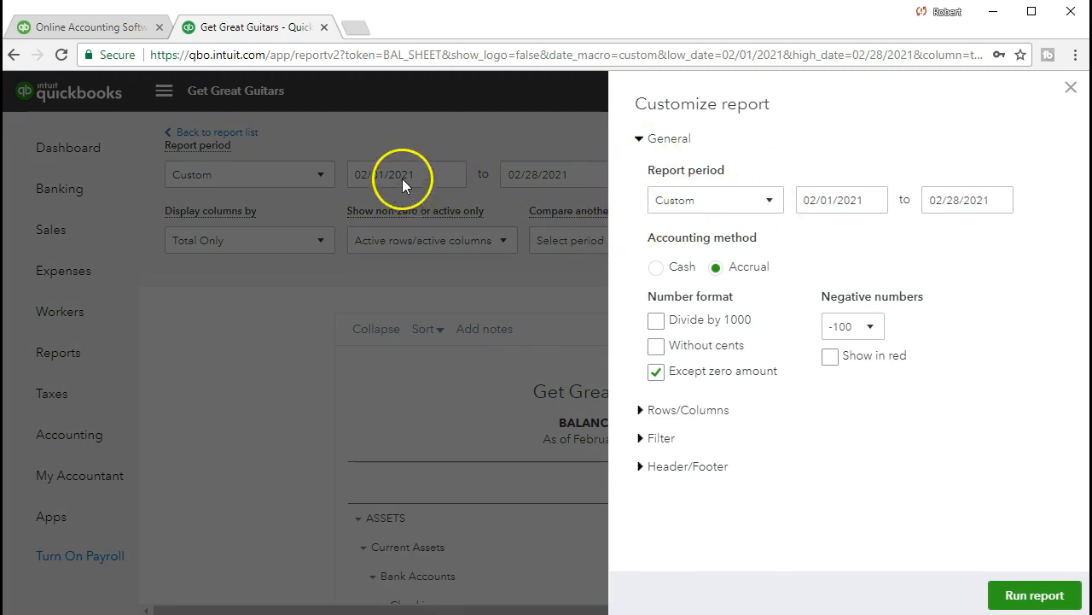
{"action": "left_click", "coordinate": [761, 205]}
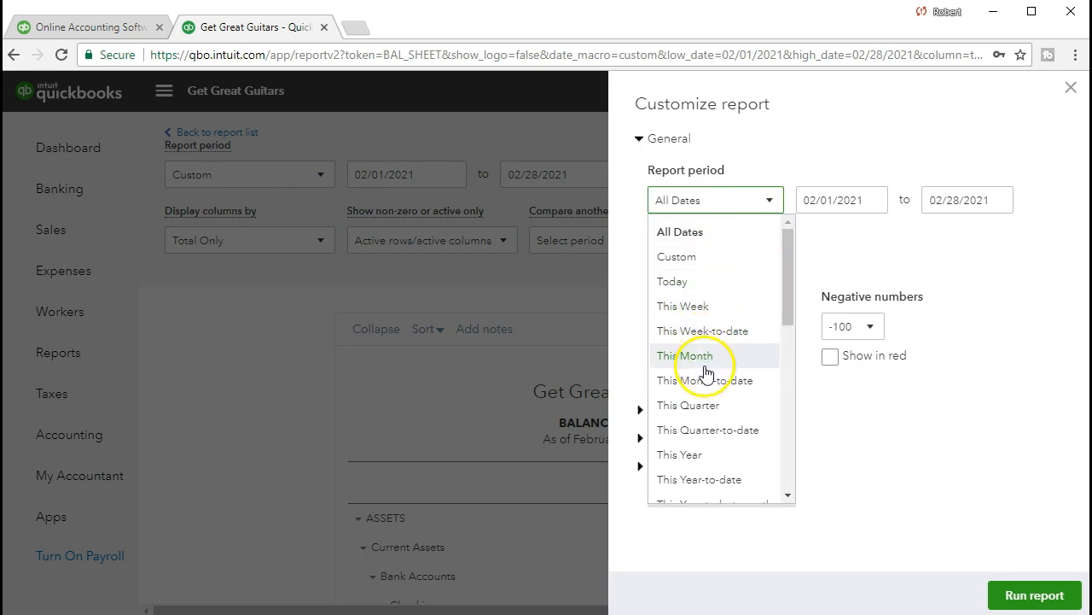
{"action": "left_click", "coordinate": [862, 247]}
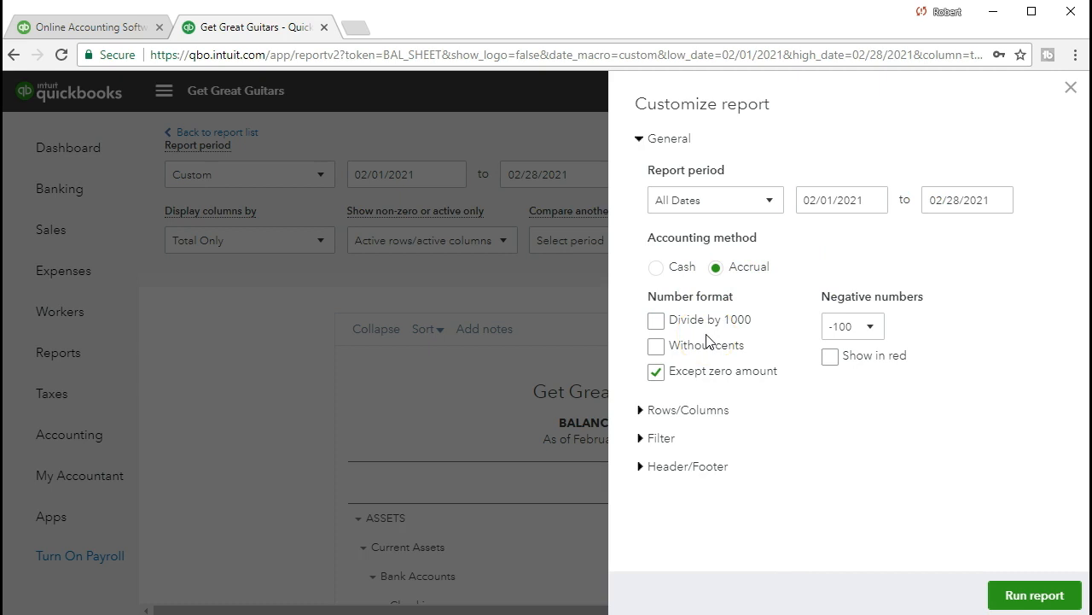
Format the amounts divided by 1000 and without cents, show negative numbers as (100) in red, and run the report.
{"action": "left_click", "coordinate": [732, 332]}
{"action": "left_click", "coordinate": [657, 322]}
{"action": "left_click", "coordinate": [881, 330]}
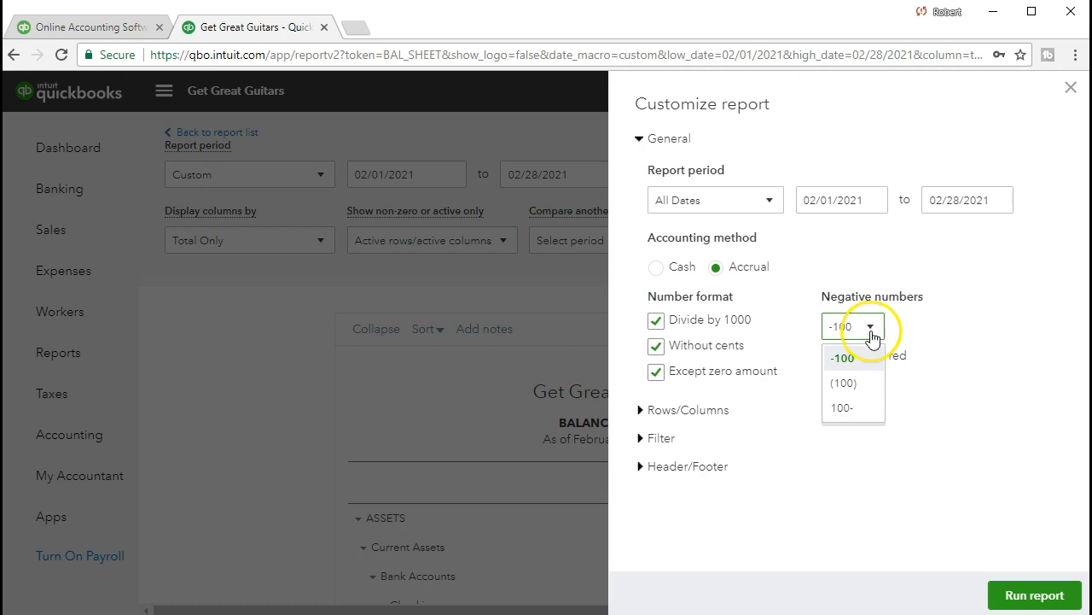
{"action": "left_click", "coordinate": [856, 391]}
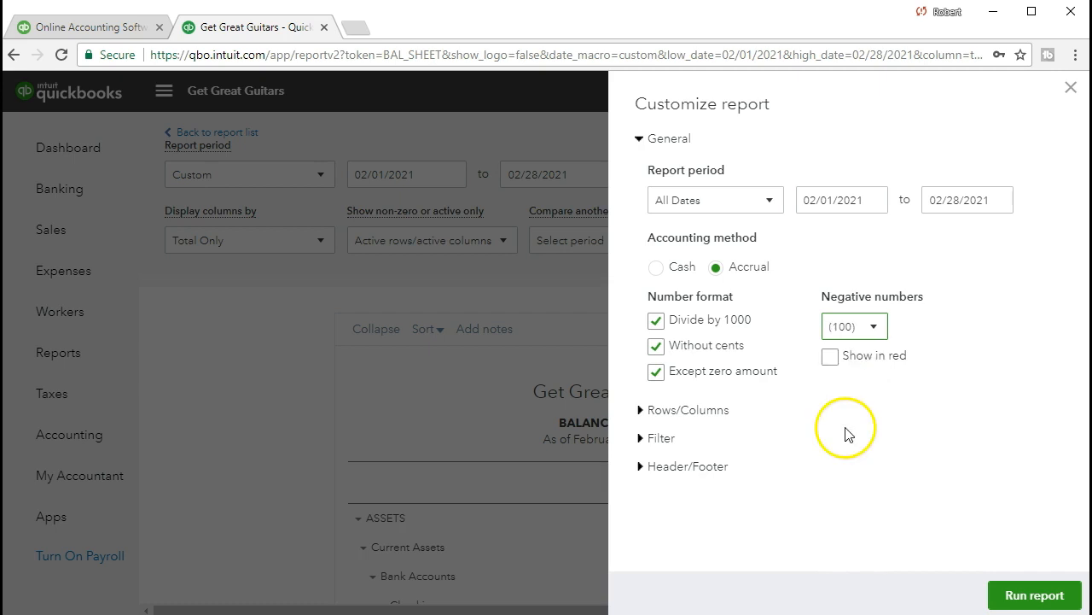
{"action": "left_click", "coordinate": [831, 358]}
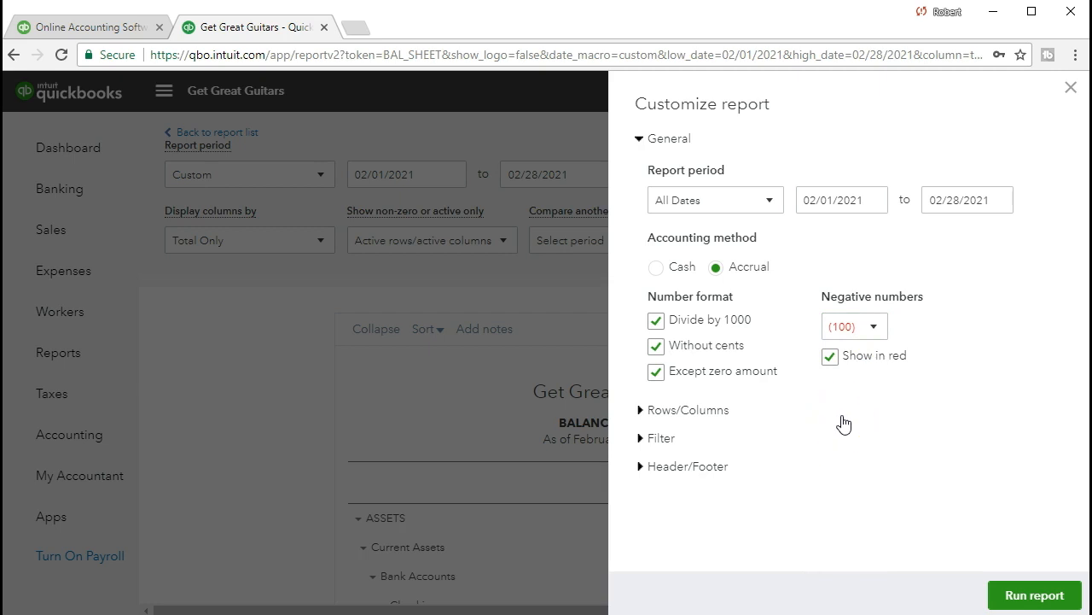
{"action": "left_click", "coordinate": [1014, 591]}
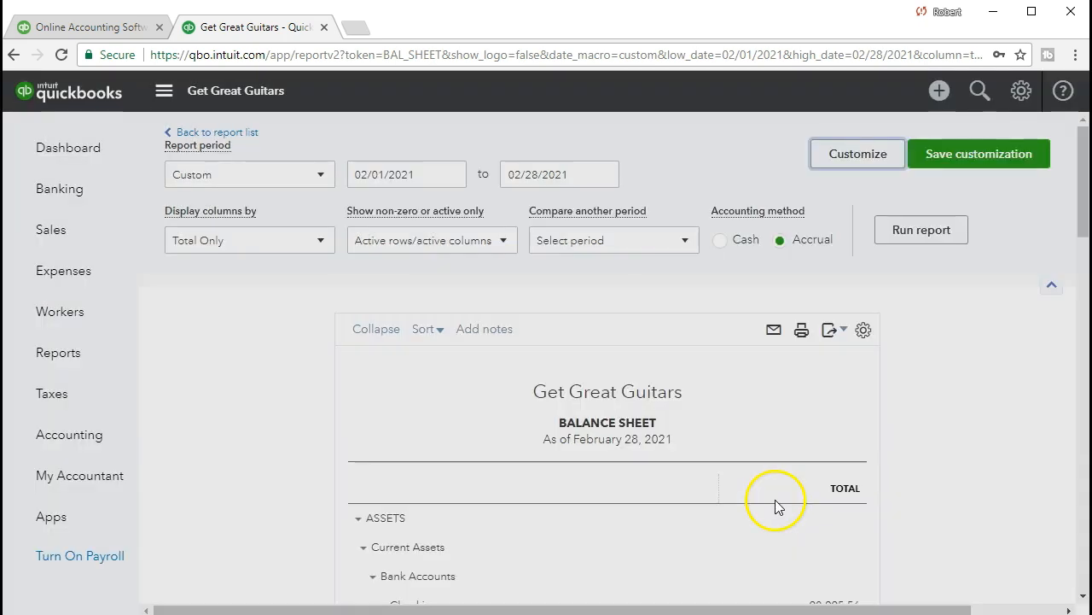
Examine the reformatted balance sheet from assets through total liabilities and equity, checking the rounded amounts and negative numbers.
{"action": "scroll", "coordinate": [775, 502], "scroll_direction": "down", "scroll_amount": 2}
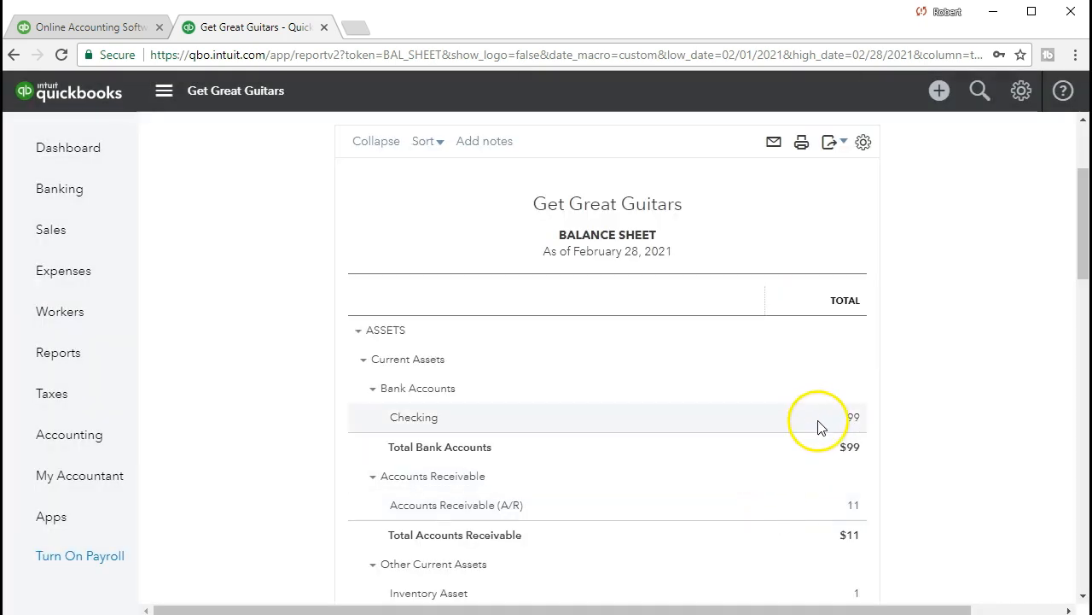
{"action": "scroll", "coordinate": [818, 427], "scroll_direction": "down", "scroll_amount": 2}
{"action": "scroll", "coordinate": [817, 426], "scroll_direction": "up", "scroll_amount": 2}
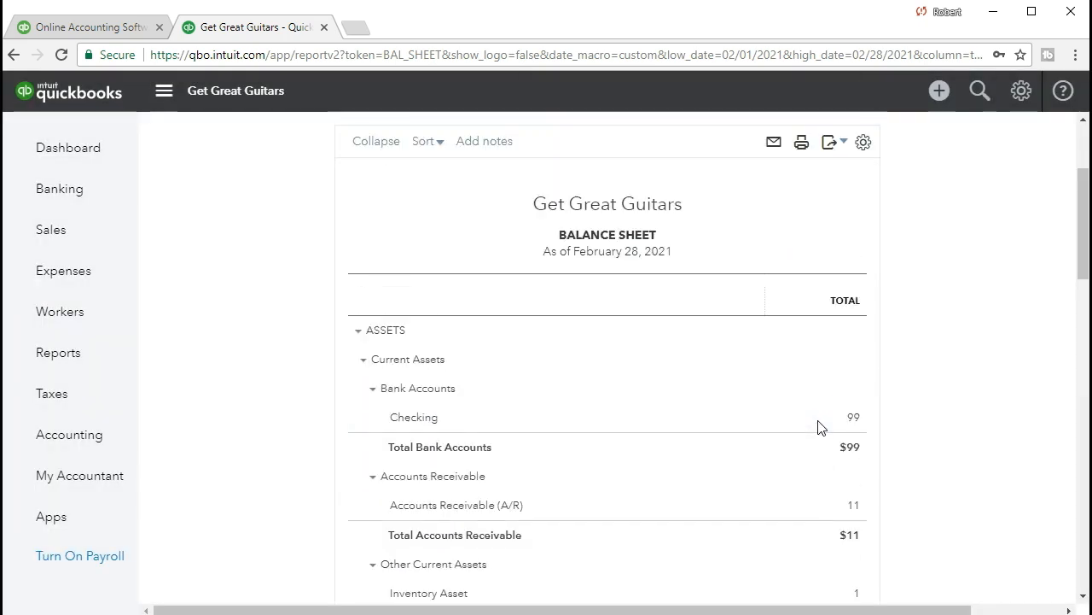
{"action": "scroll", "coordinate": [819, 430], "scroll_direction": "up", "scroll_amount": 1}
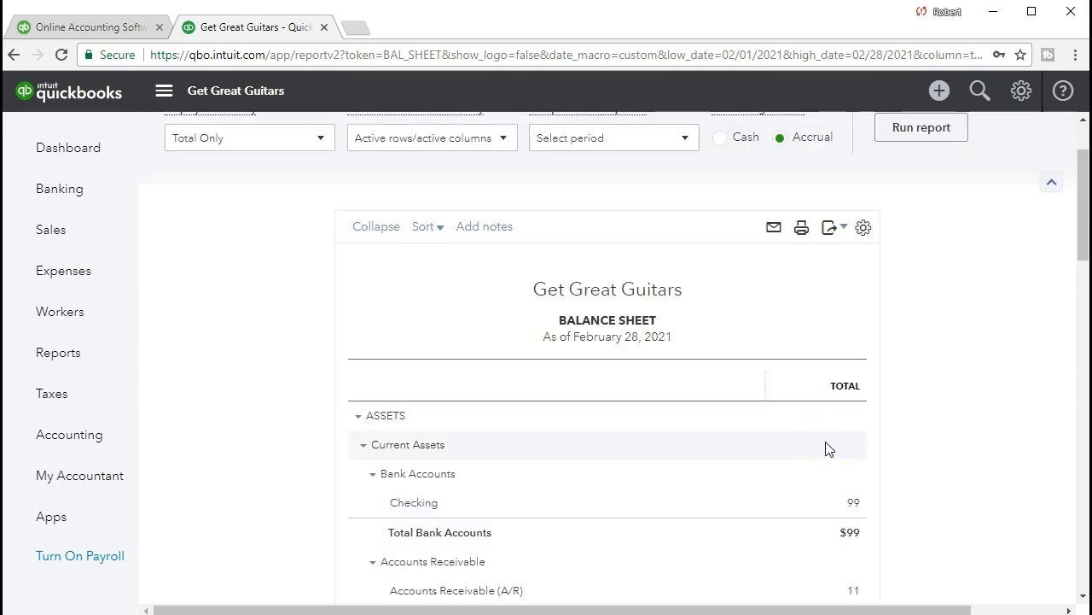
{"action": "scroll", "coordinate": [817, 473], "scroll_direction": "down", "scroll_amount": 4}
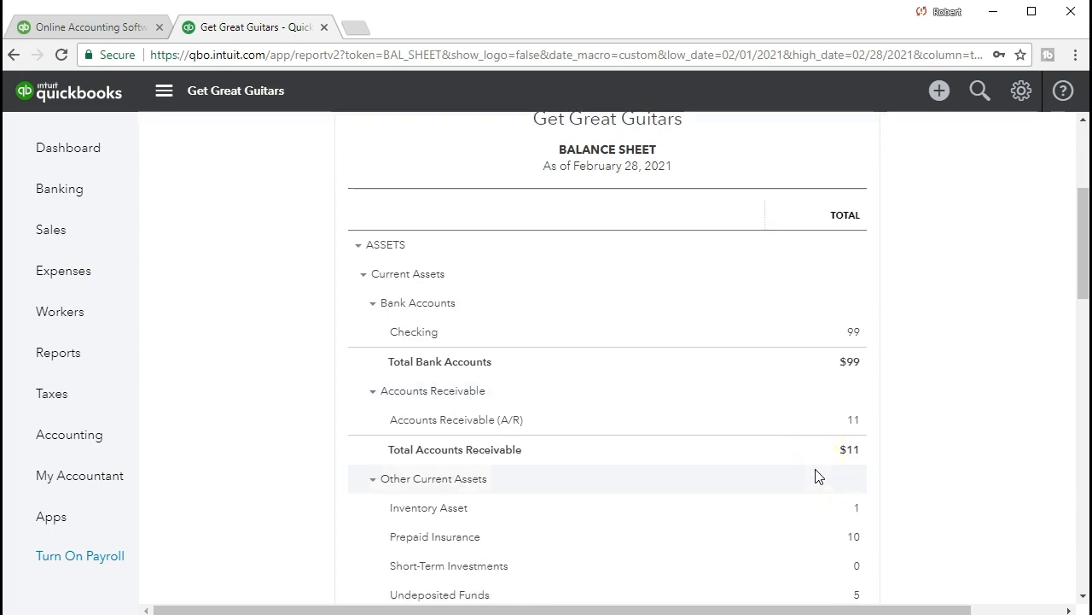
{"action": "scroll", "coordinate": [817, 474], "scroll_direction": "down", "scroll_amount": 2}
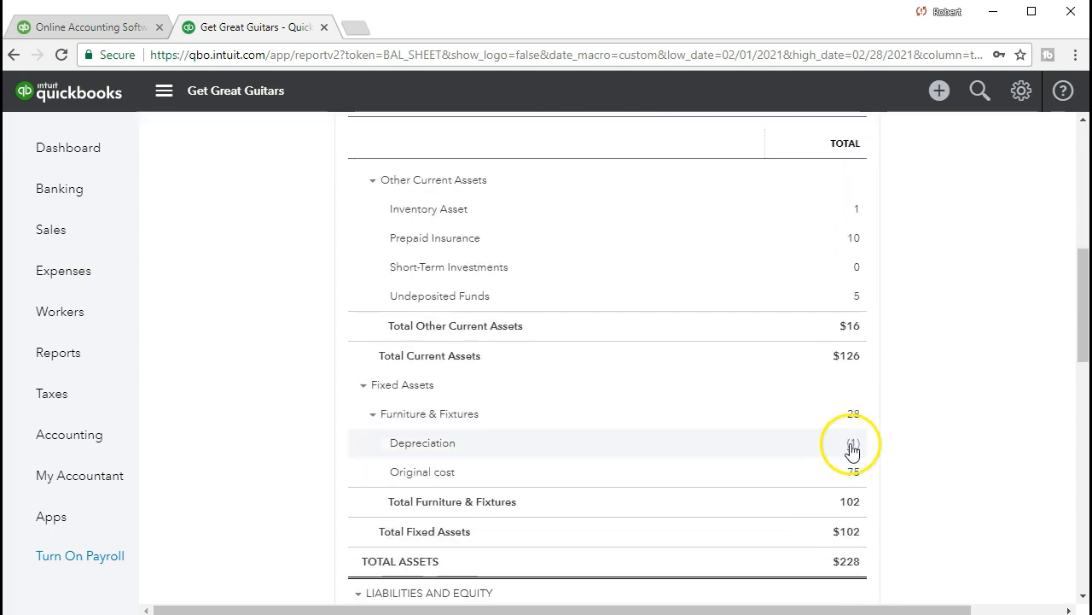
{"action": "scroll", "coordinate": [812, 483], "scroll_direction": "down", "scroll_amount": 5}
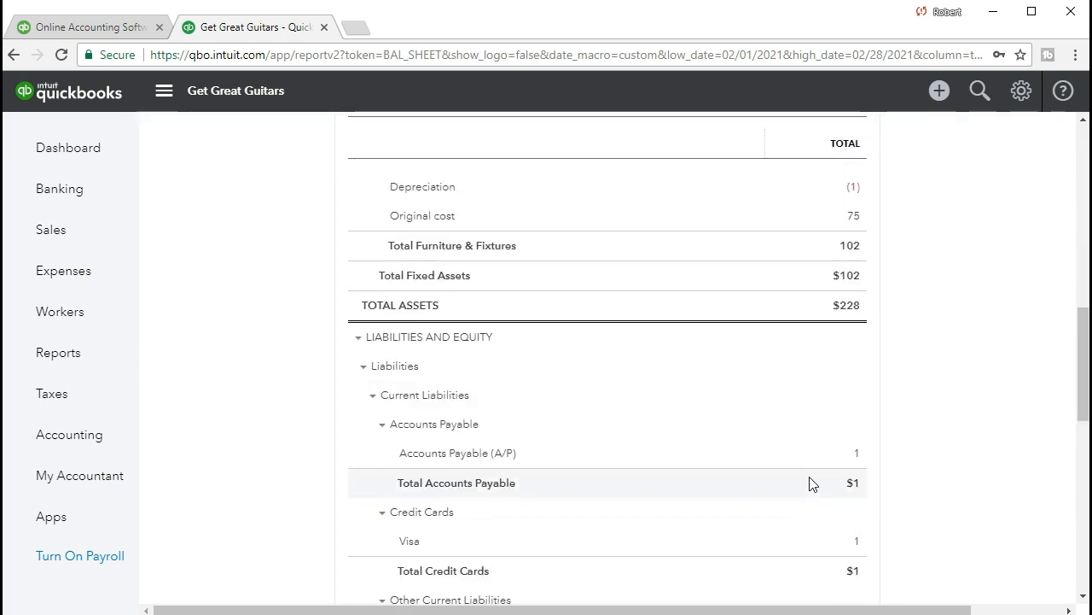
{"action": "scroll", "coordinate": [811, 483], "scroll_direction": "down", "scroll_amount": 6}
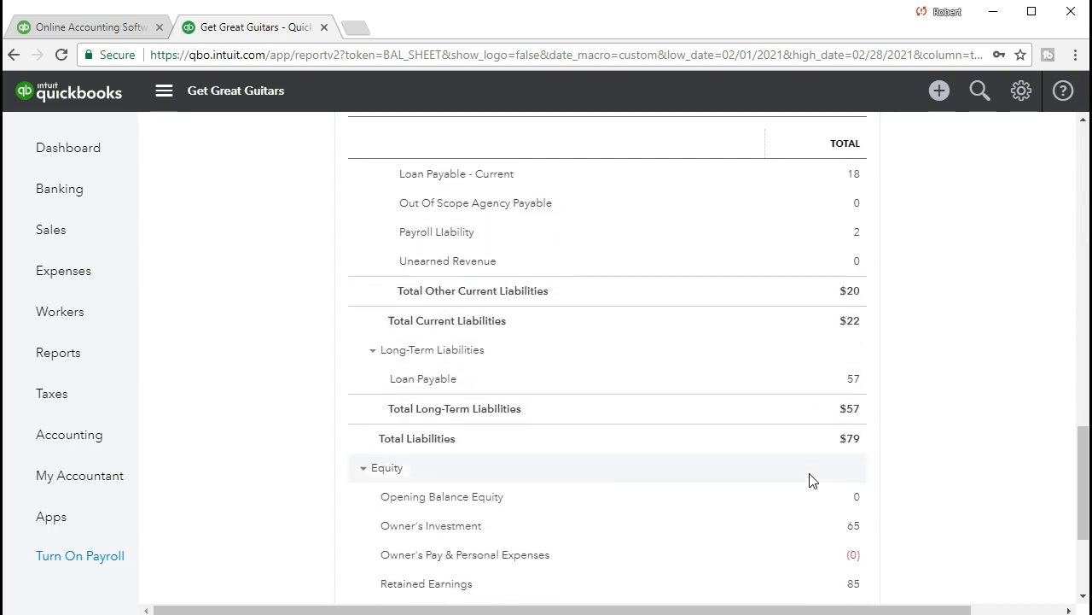
{"action": "scroll", "coordinate": [812, 480], "scroll_direction": "down", "scroll_amount": 1}
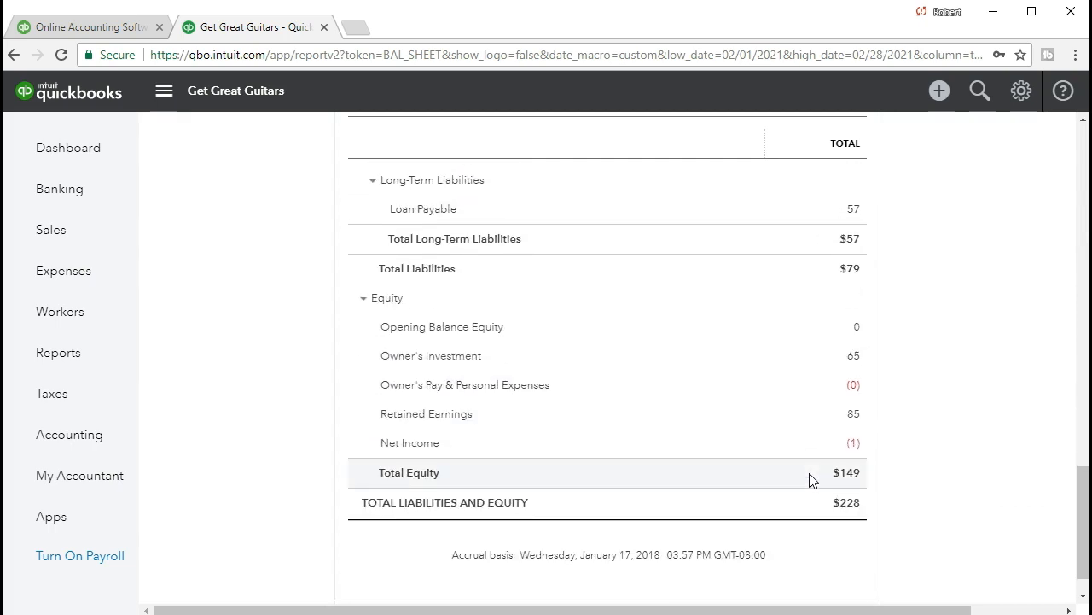
{"action": "scroll", "coordinate": [812, 481], "scroll_direction": "up", "scroll_amount": 15}
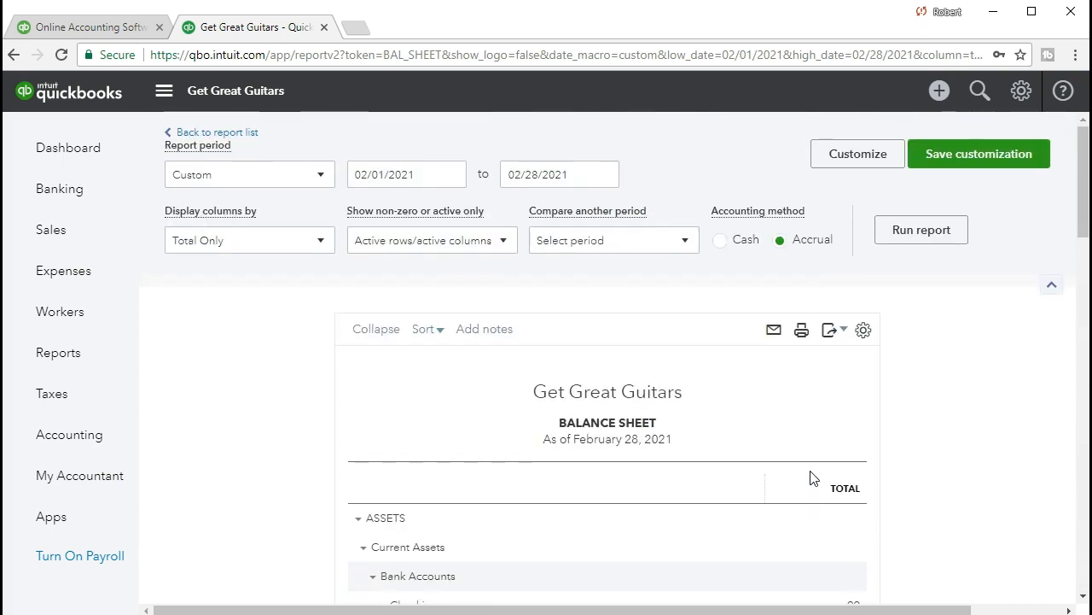